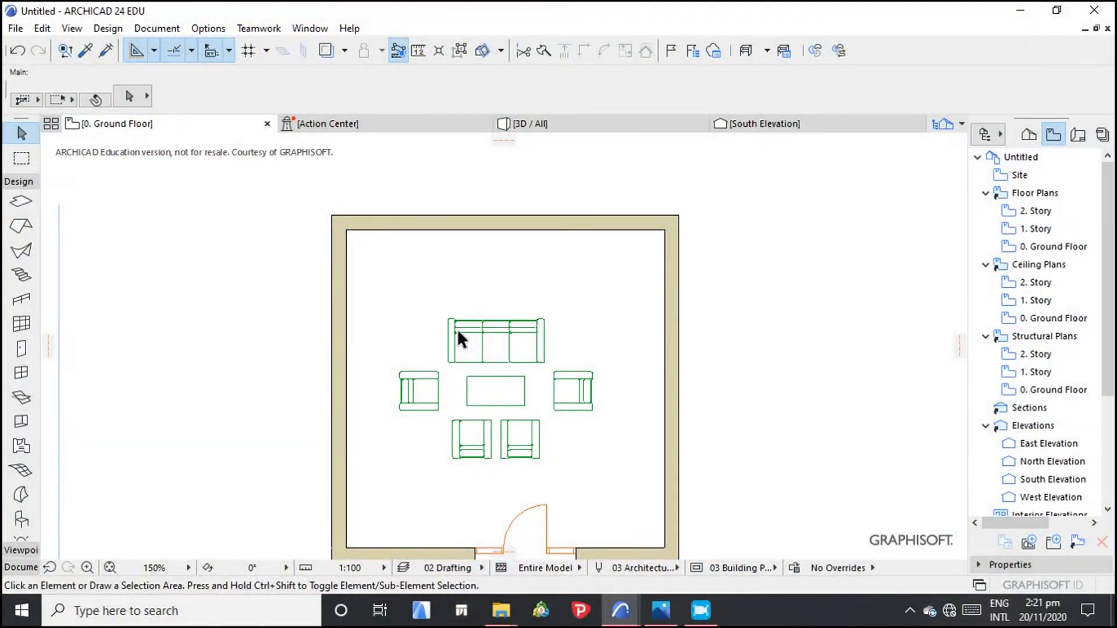
# Switch the four selected room walls from a basic to a composite structure
pyautogui.scroll(-1, 456, 329)
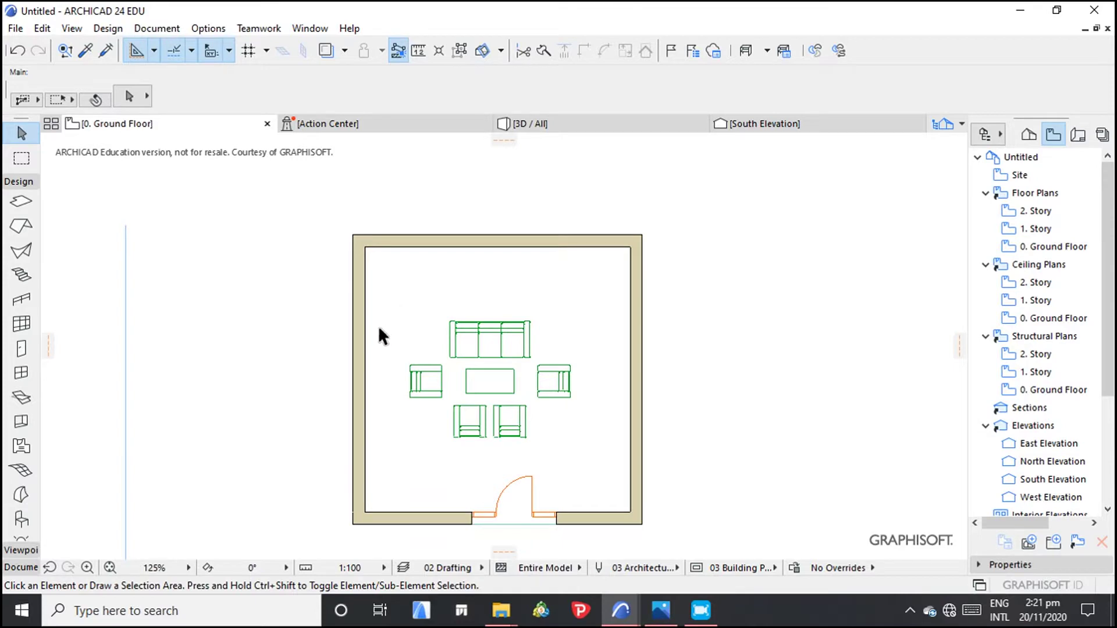
pyautogui.click(359, 337)
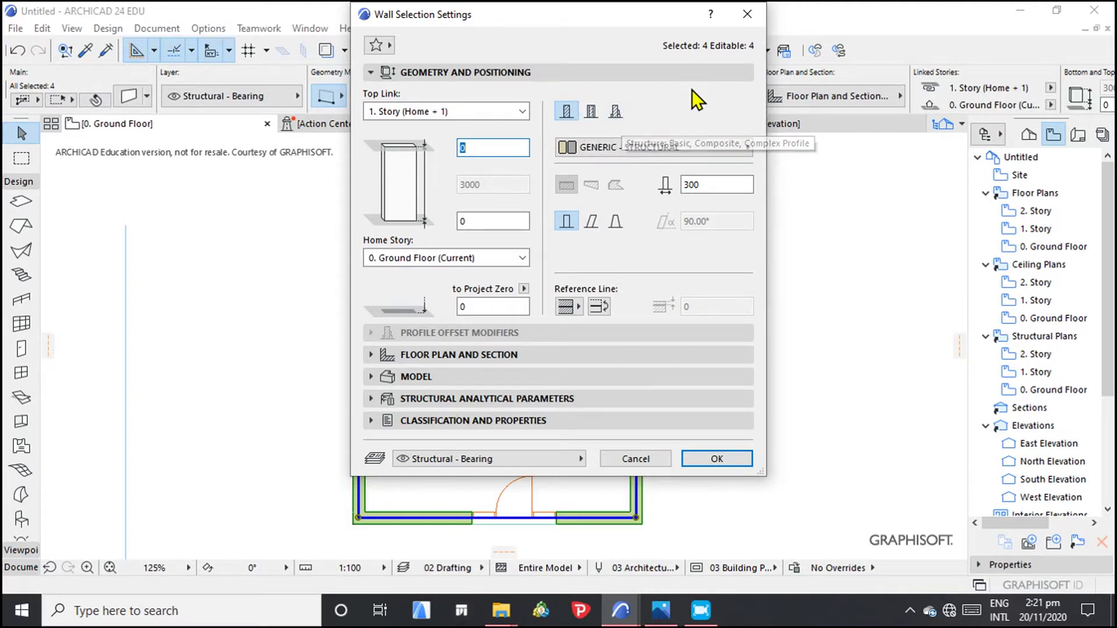
pyautogui.click(747, 14)
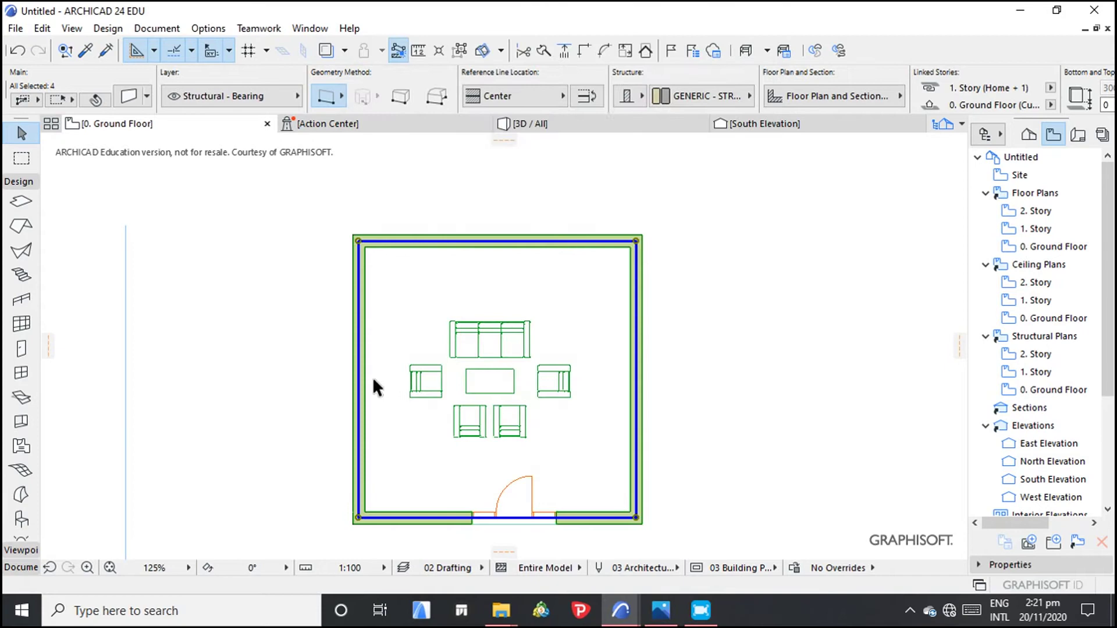
pyautogui.click(641, 96)
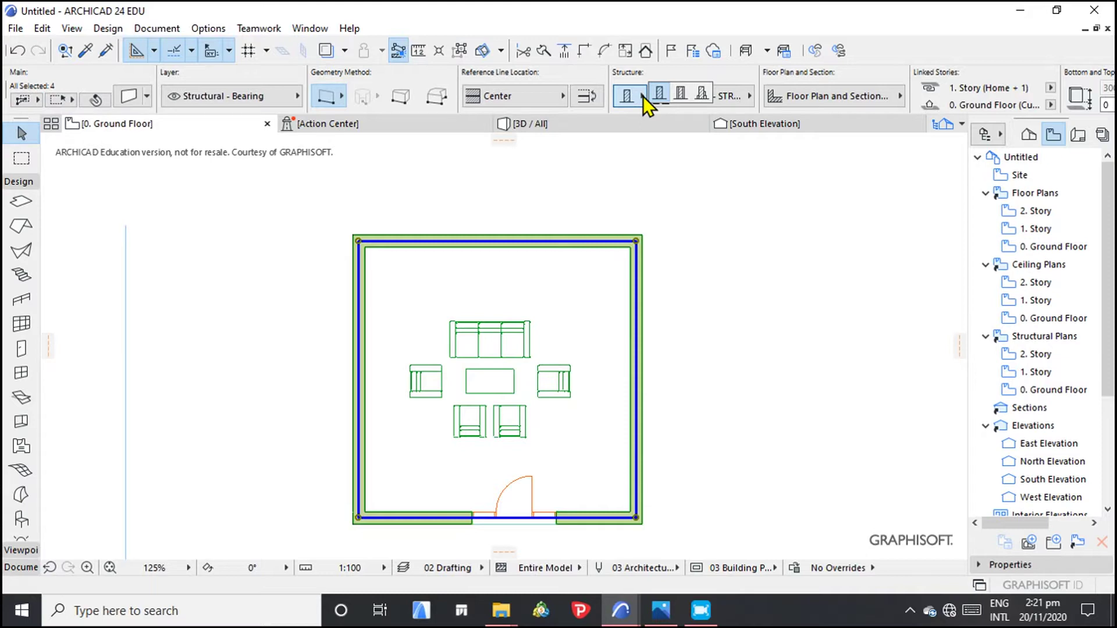
pyautogui.click(679, 93)
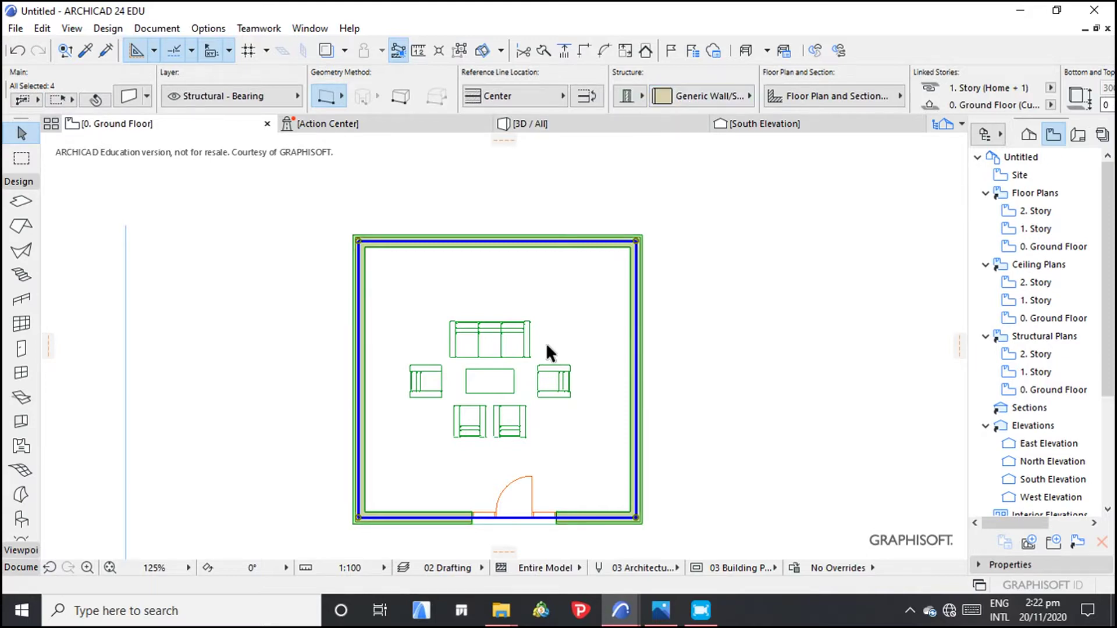
pyautogui.scroll(4, 466, 229)
# Reselect the four walls and open Options > Element Attributes > Composites
pyautogui.press('Escape')
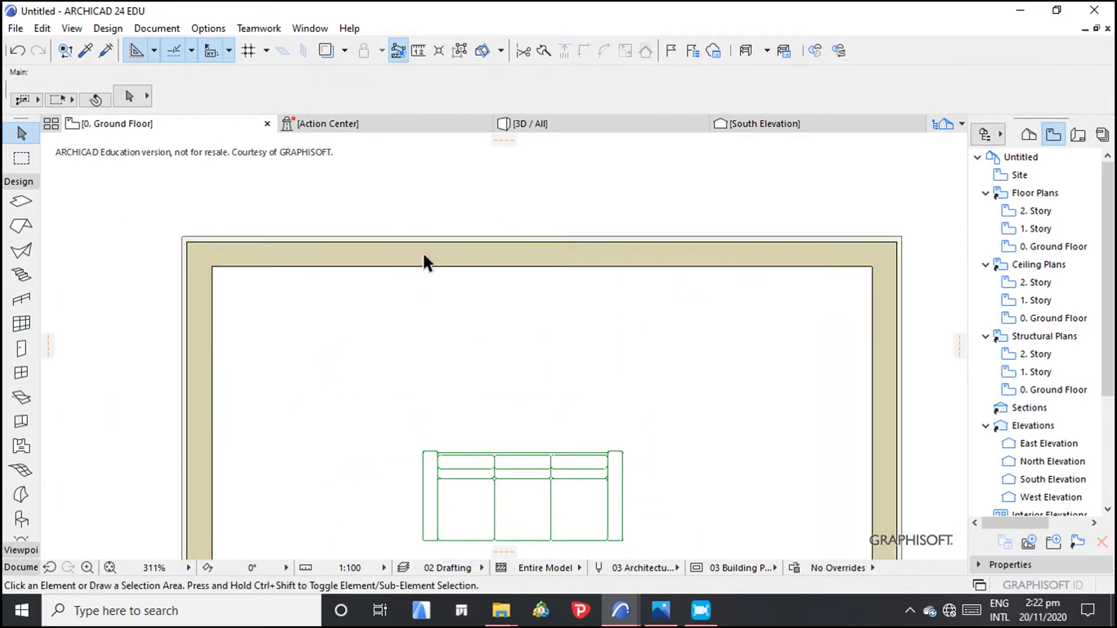
pyautogui.scroll(-4, 190, 317)
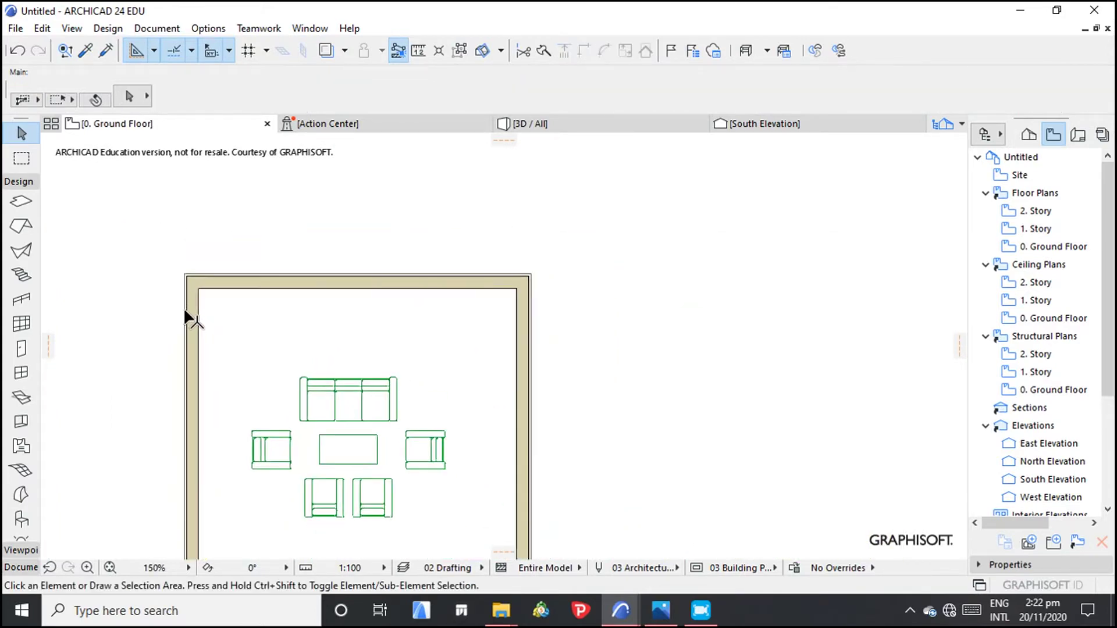
pyautogui.scroll(-2, 173, 393)
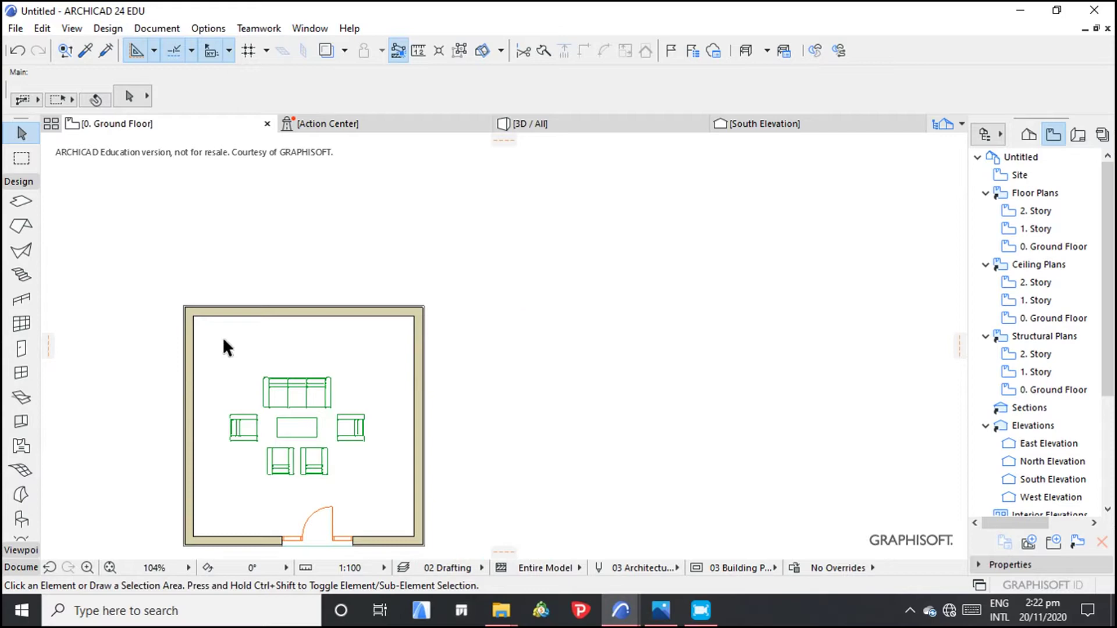
pyautogui.click(282, 315)
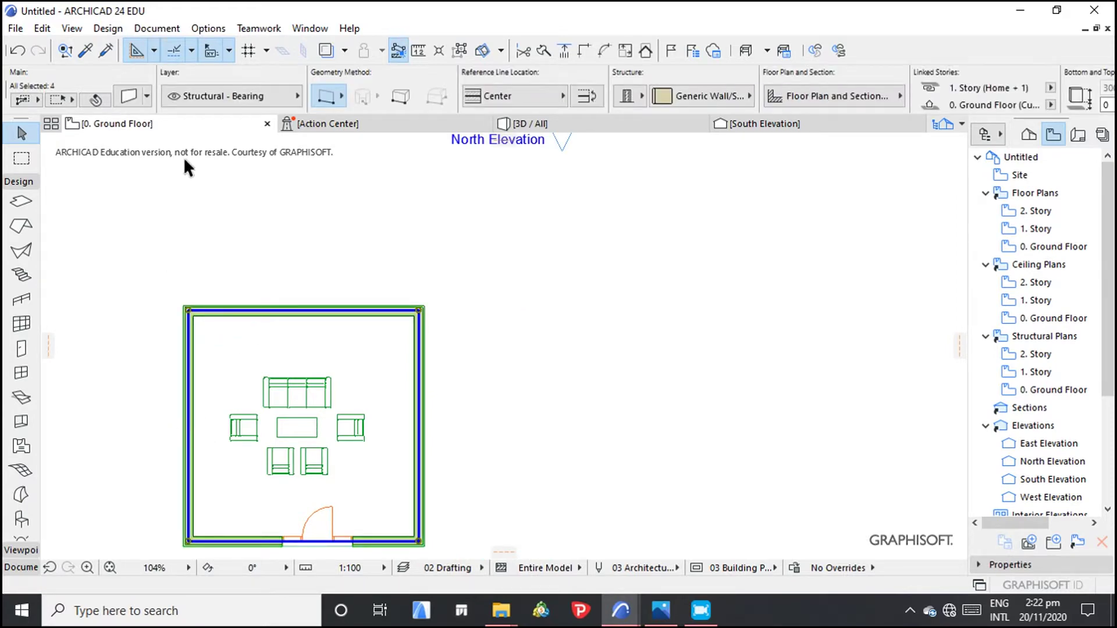
pyautogui.click(207, 29)
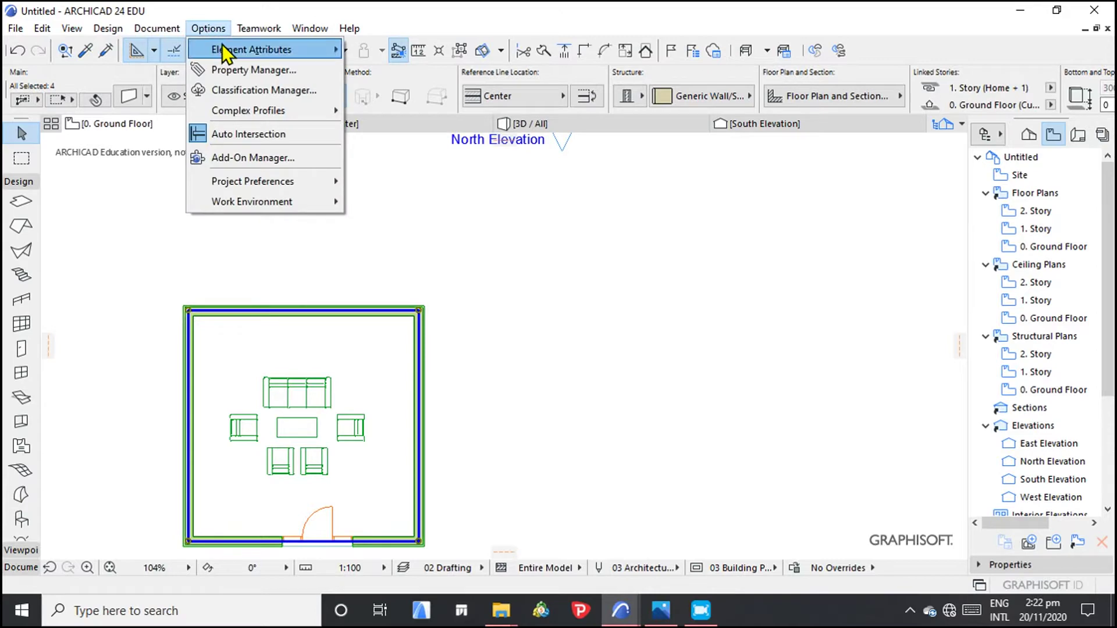
pyautogui.moveTo(307, 47)
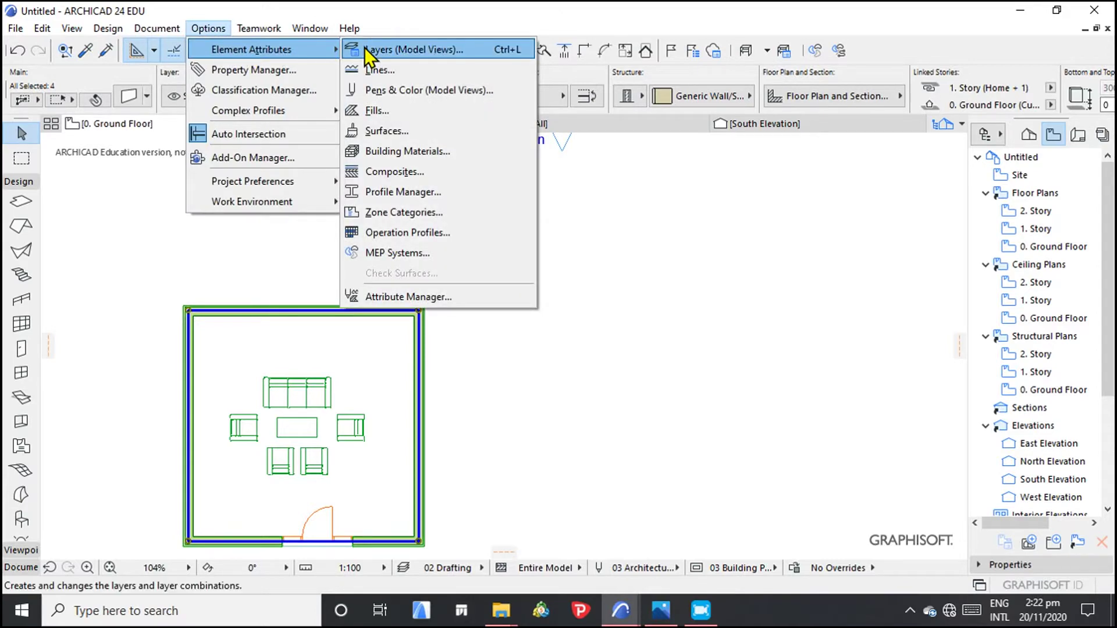
pyautogui.click(397, 174)
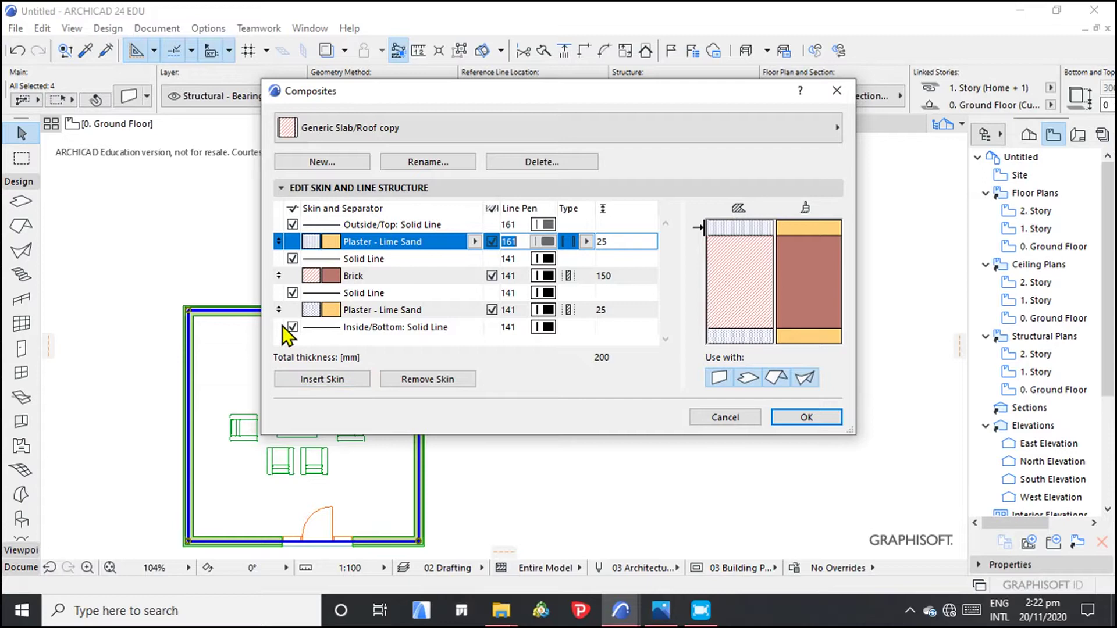
# Duplicate Generic Slab/Roof copy as a new composite named 'Custom Wall'
pyautogui.click(317, 159)
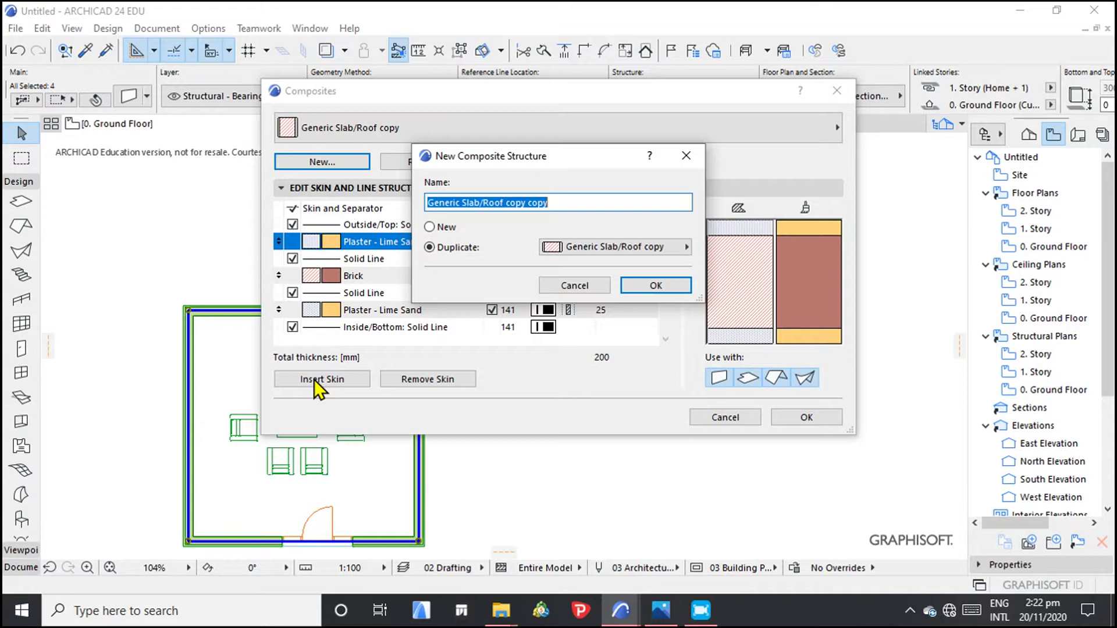
pyautogui.write('c')
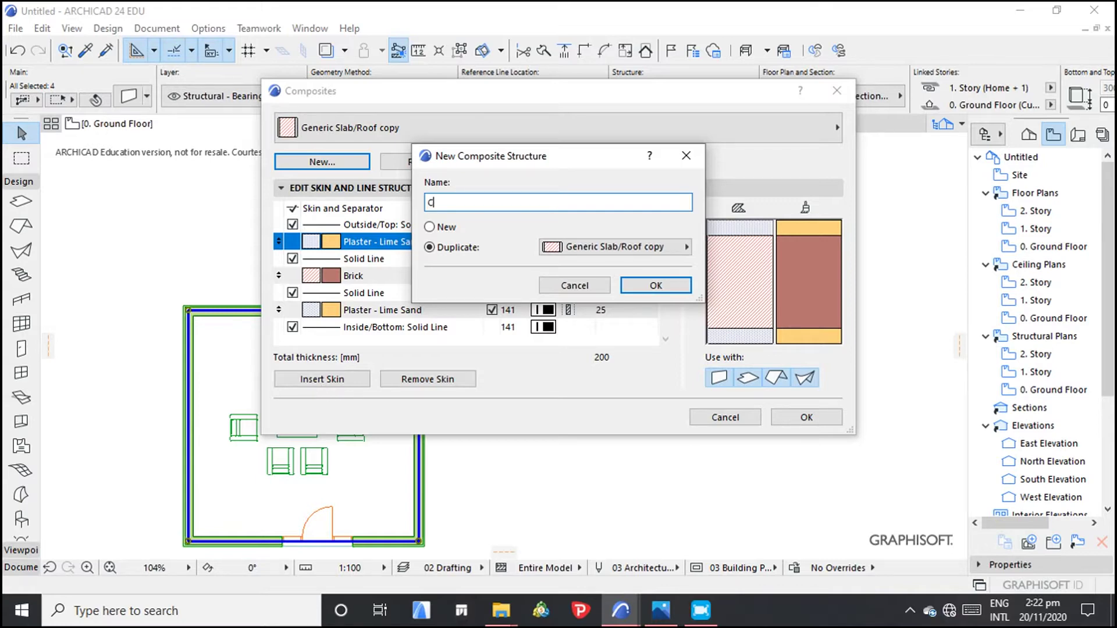
pyautogui.write('ustom Wall')
pyautogui.click(676, 288)
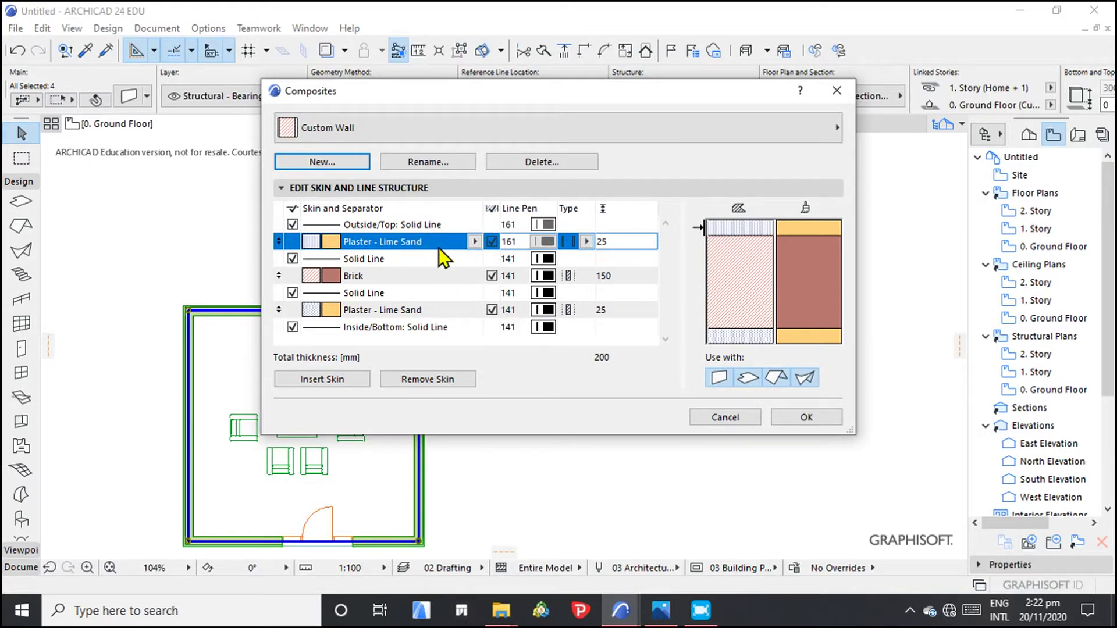
# Remove the outer plaster and brick skins and insert a second 25 mm plaster skin
pyautogui.click(474, 241)
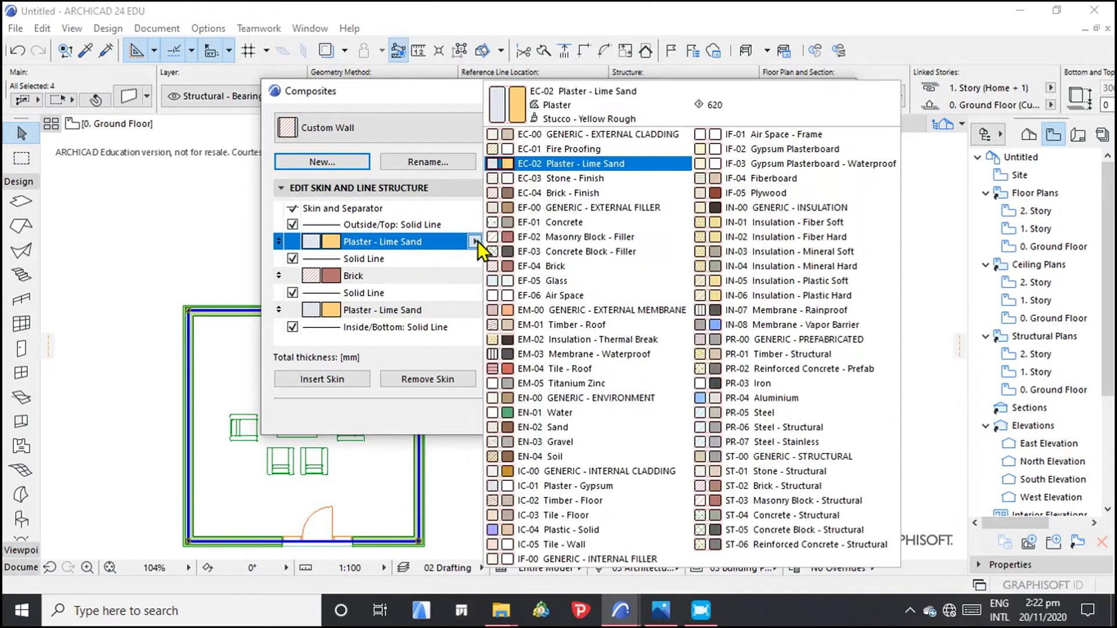
pyautogui.click(476, 242)
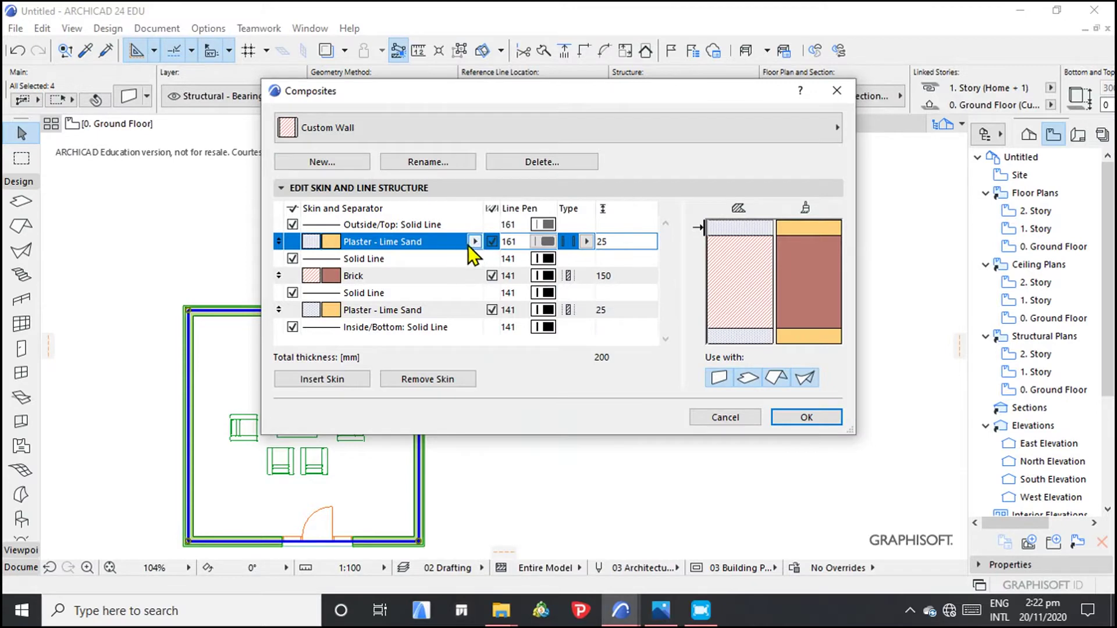
pyautogui.click(424, 379)
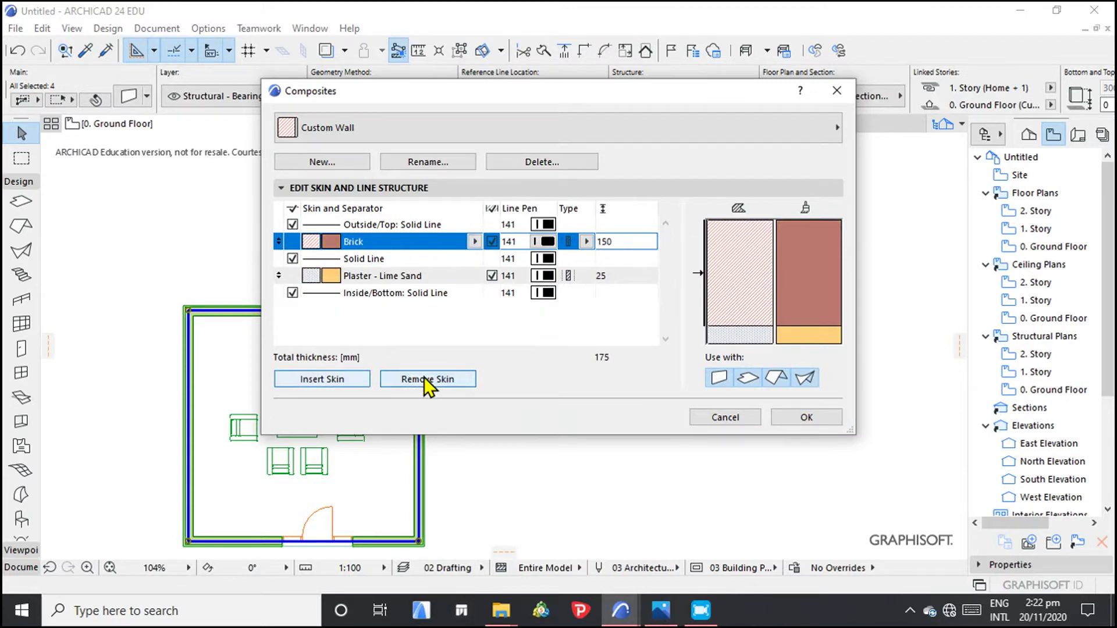
pyautogui.click(427, 379)
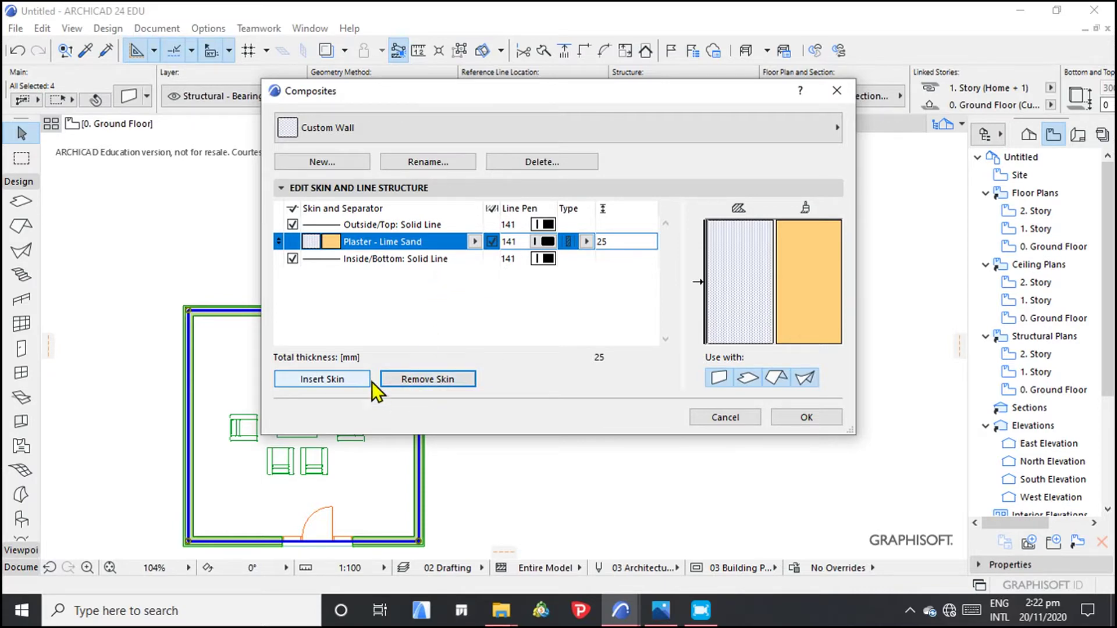
pyautogui.click(335, 382)
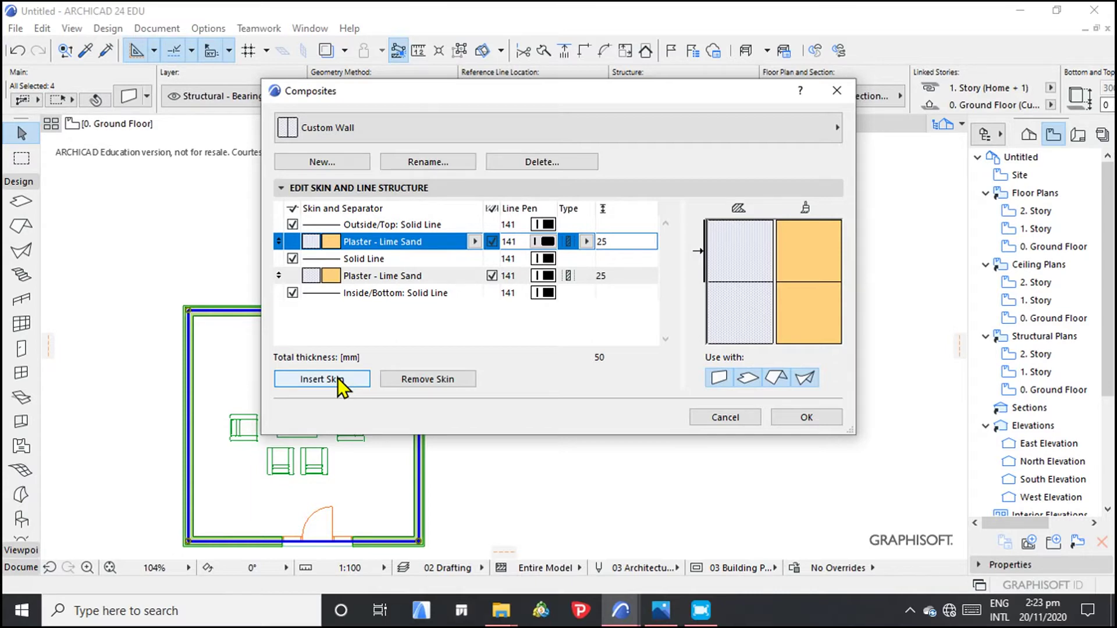
# Insert a third plaster skin and set the outer plaster thickness to 20 mm
pyautogui.click(338, 379)
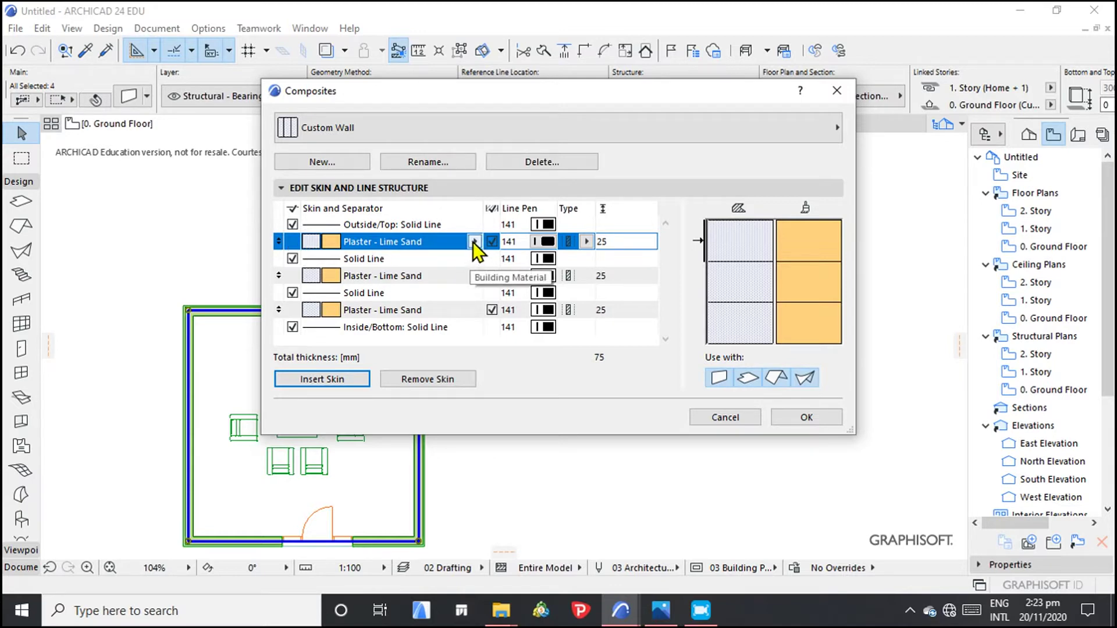
pyautogui.click(608, 241)
pyautogui.press('BackSpace')
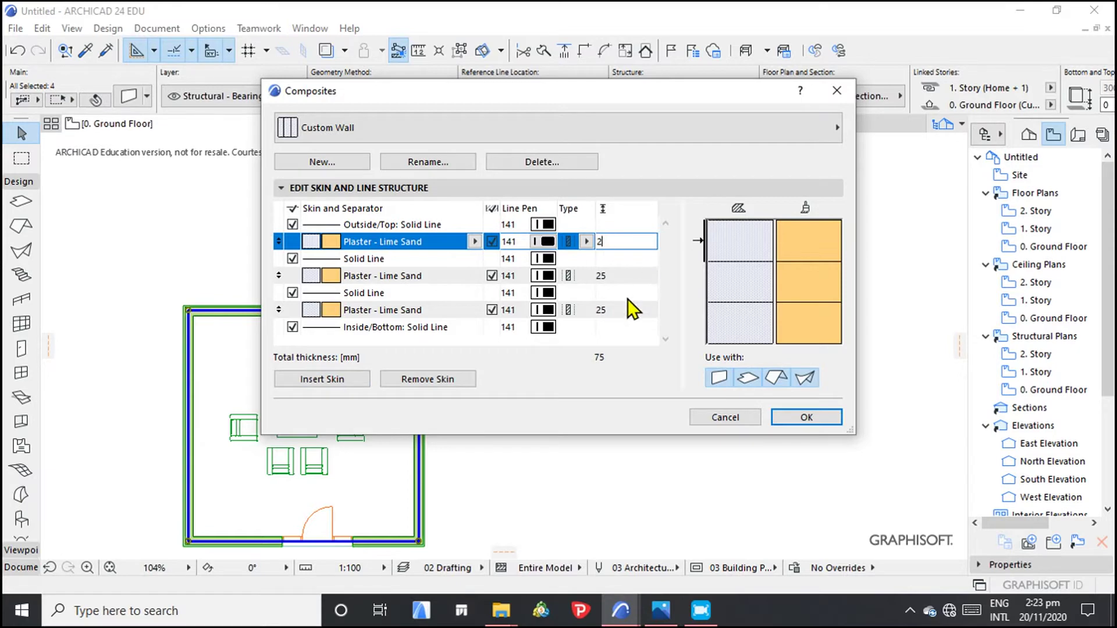
pyautogui.write('0')
pyautogui.press('Return')
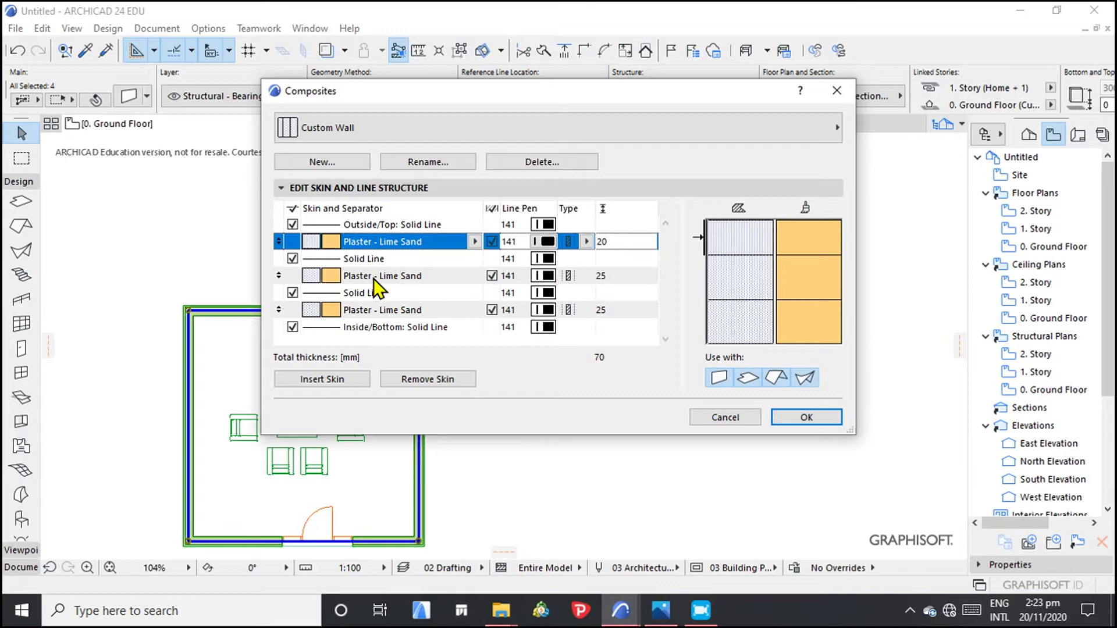
# Change the middle skin's building material to Brick and adjust its thickness
pyautogui.click(453, 276)
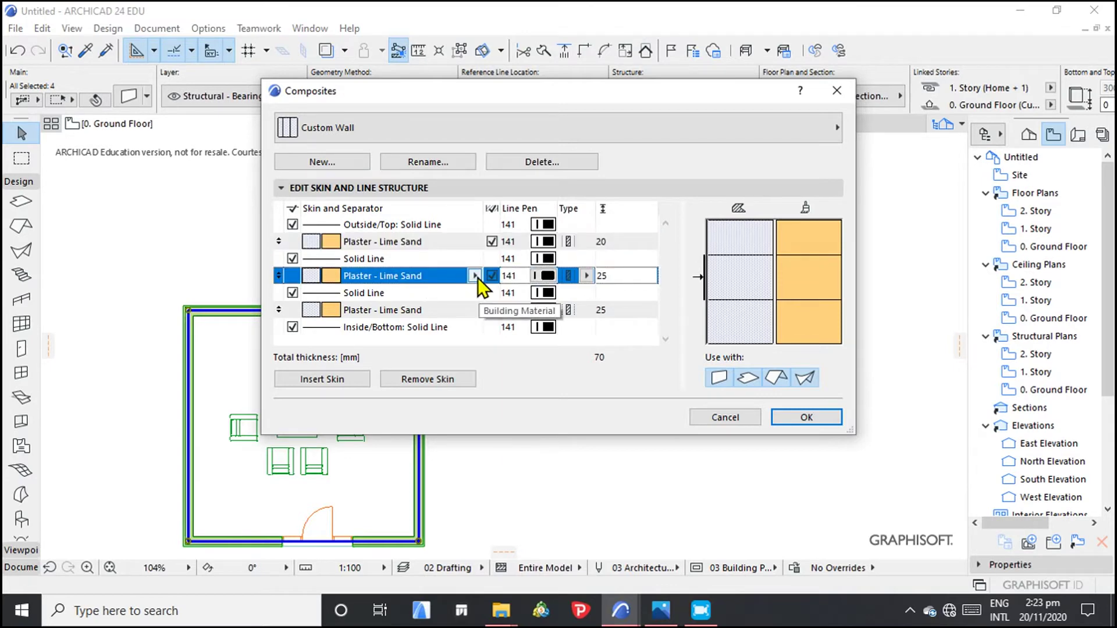
pyautogui.click(475, 275)
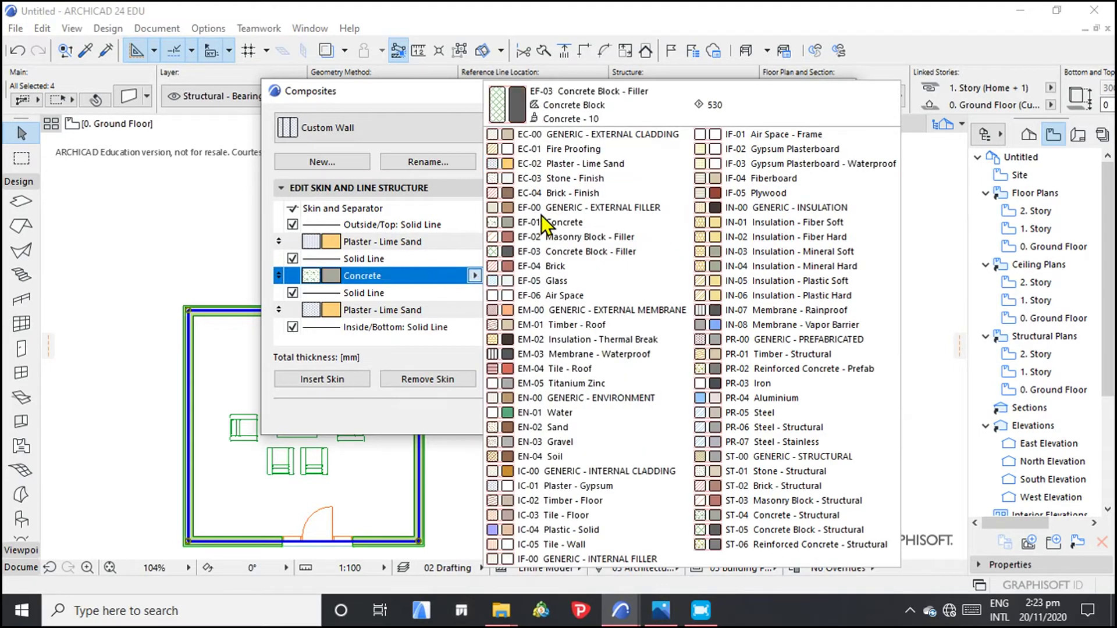
pyautogui.click(557, 269)
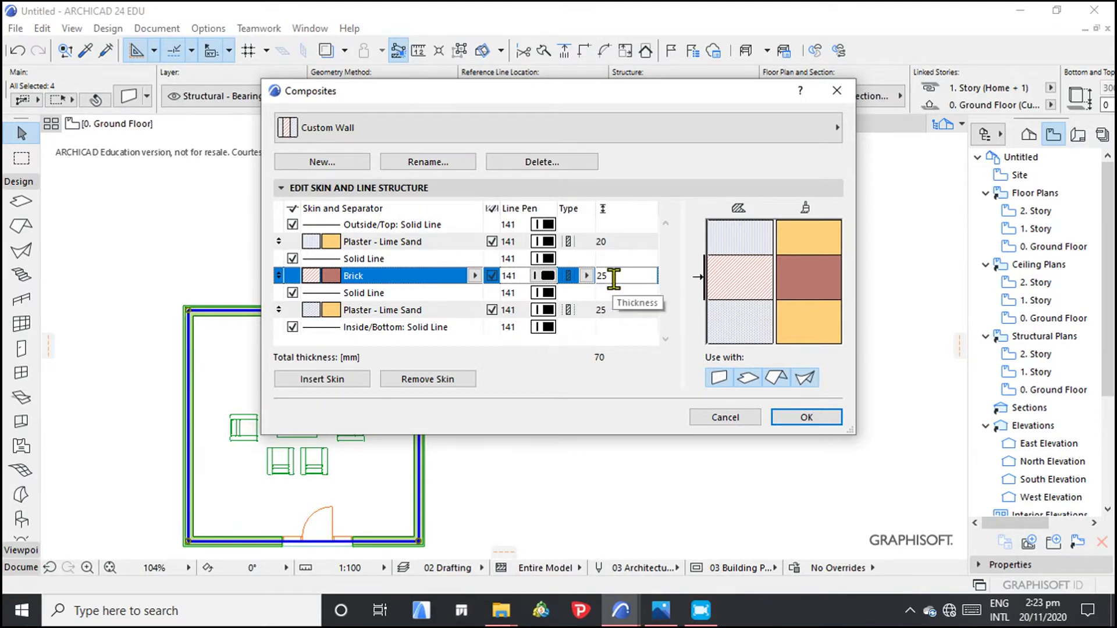
pyautogui.press('BackSpace')
pyautogui.press('BackSpace')
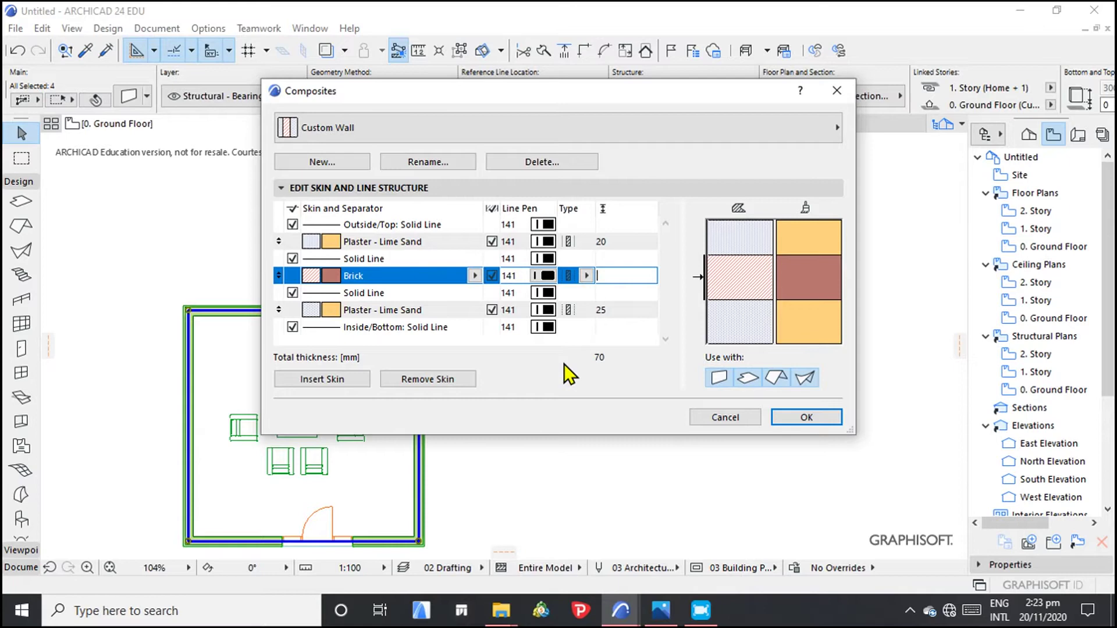
pyautogui.write('1')
pyautogui.click(564, 364)
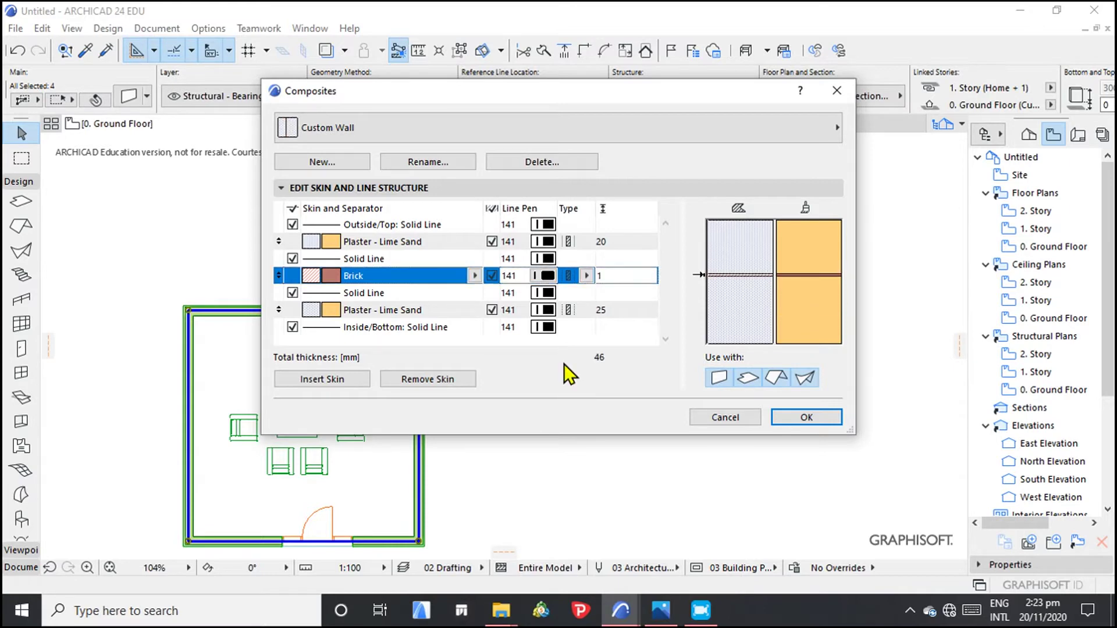
pyautogui.click(603, 275)
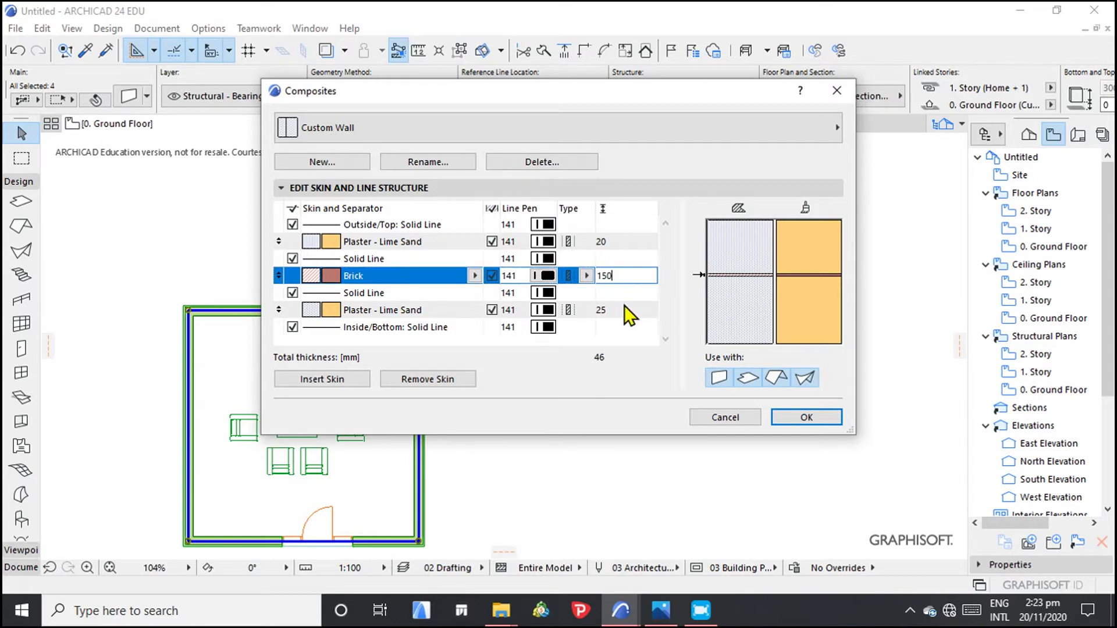
# Set the lower Plaster - Lime Sand skin to 20 mm
pyautogui.press('Return')
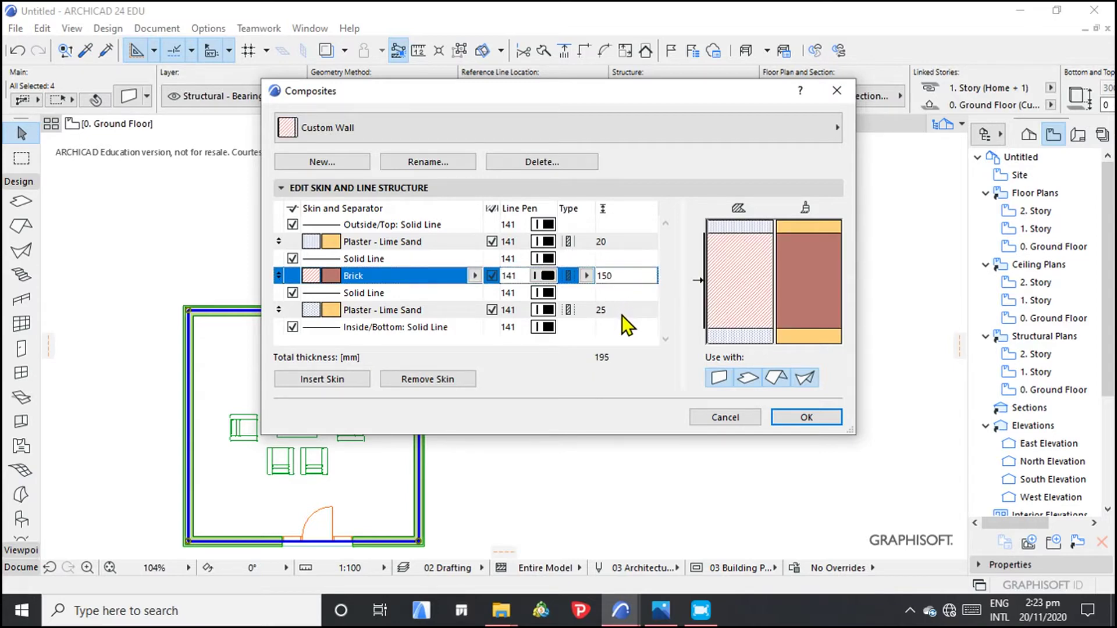
pyautogui.click(618, 309)
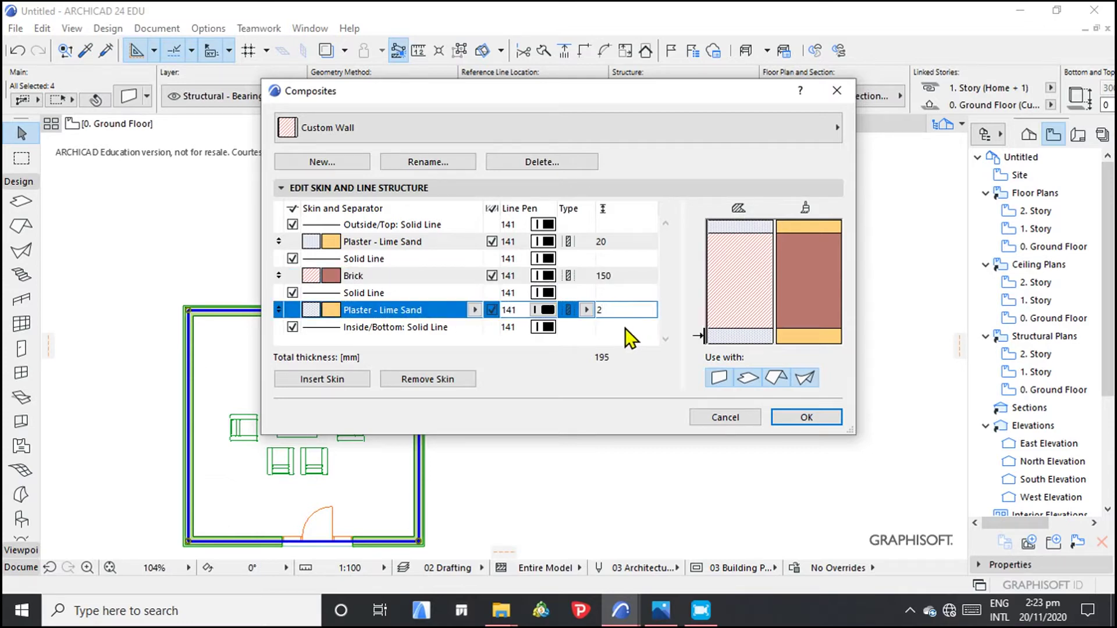
pyautogui.write('20')
pyautogui.press('Return')
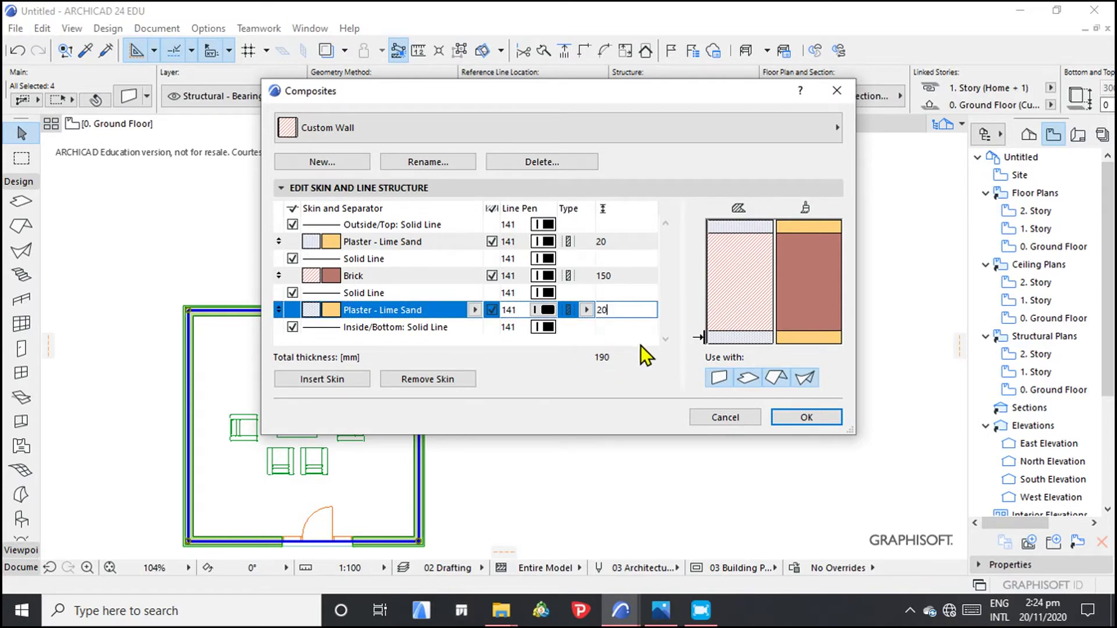
# Set the Brick skin to 170 mm, giving a 210 mm total wall
pyautogui.click(617, 277)
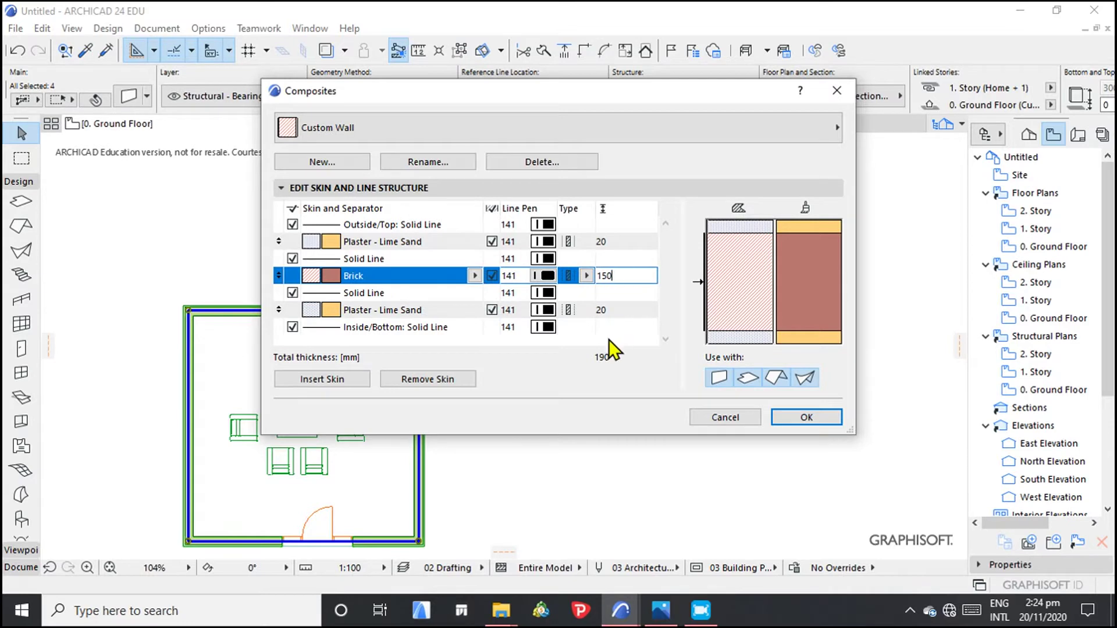
pyautogui.press('BackSpace')
pyautogui.press('BackSpace')
pyautogui.press('Return')
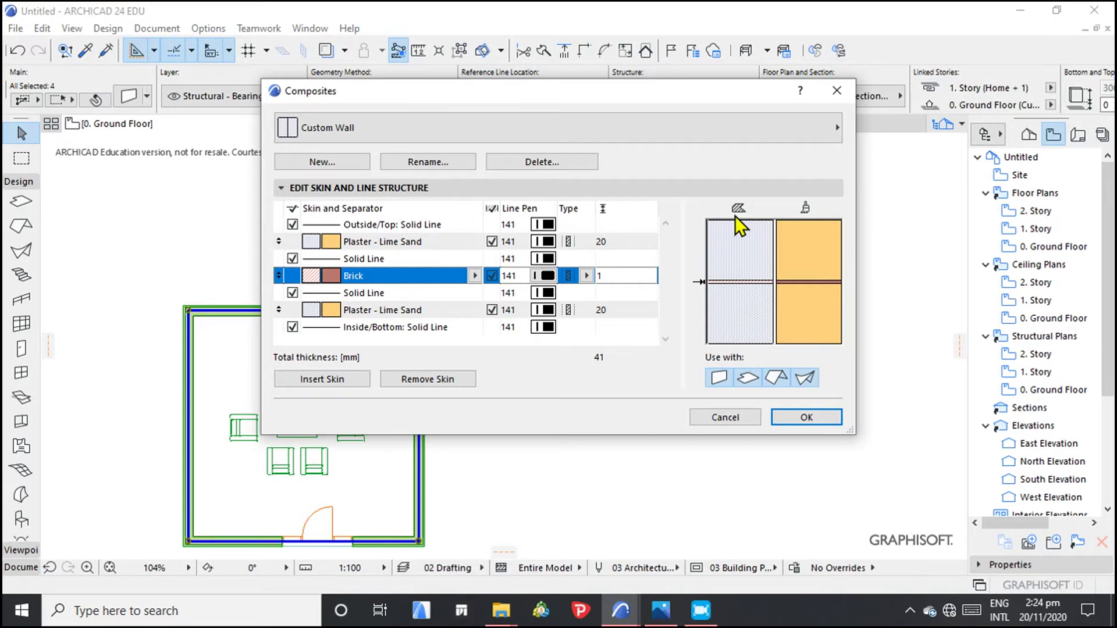
pyautogui.click(605, 276)
pyautogui.write('70')
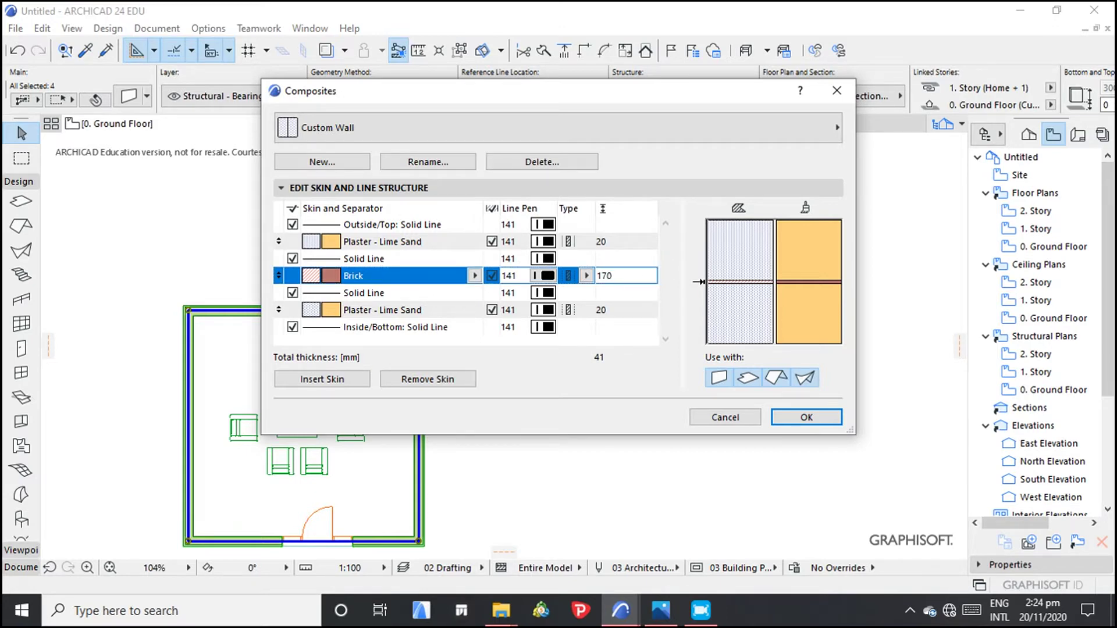
pyautogui.press('Return')
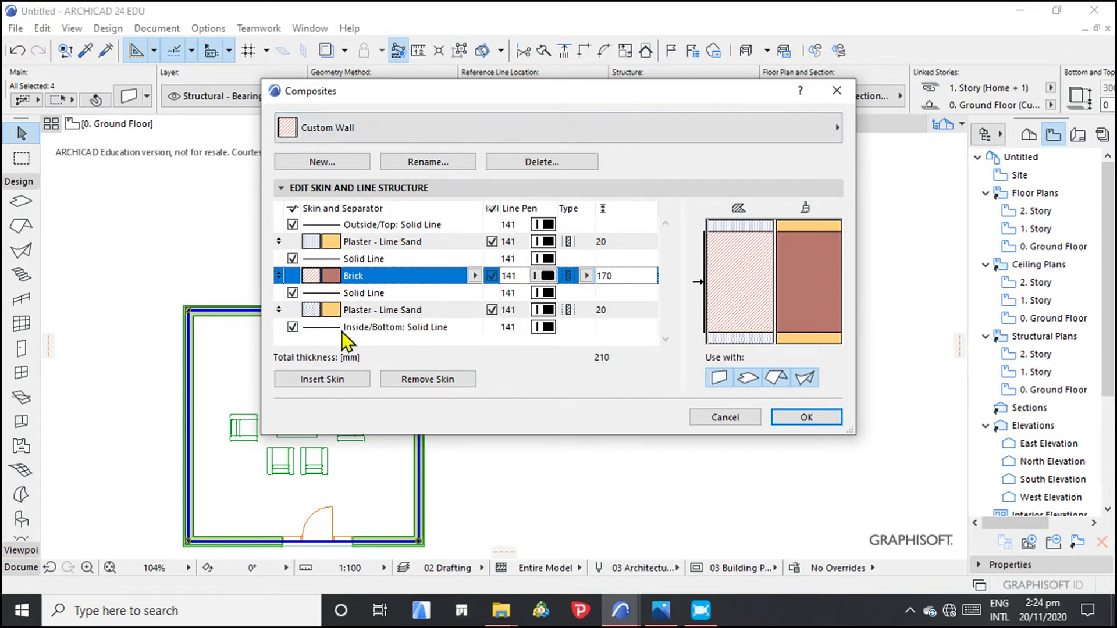
# Close the Composites editor and assign Custom Wall to the four room walls
pyautogui.click(801, 419)
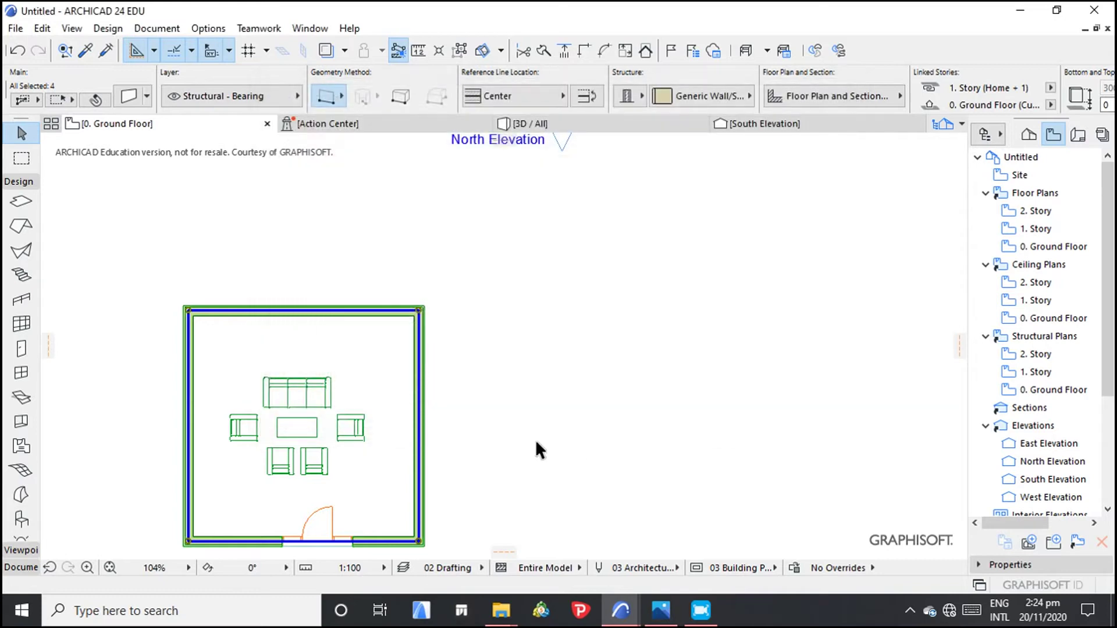
pyautogui.click(491, 410)
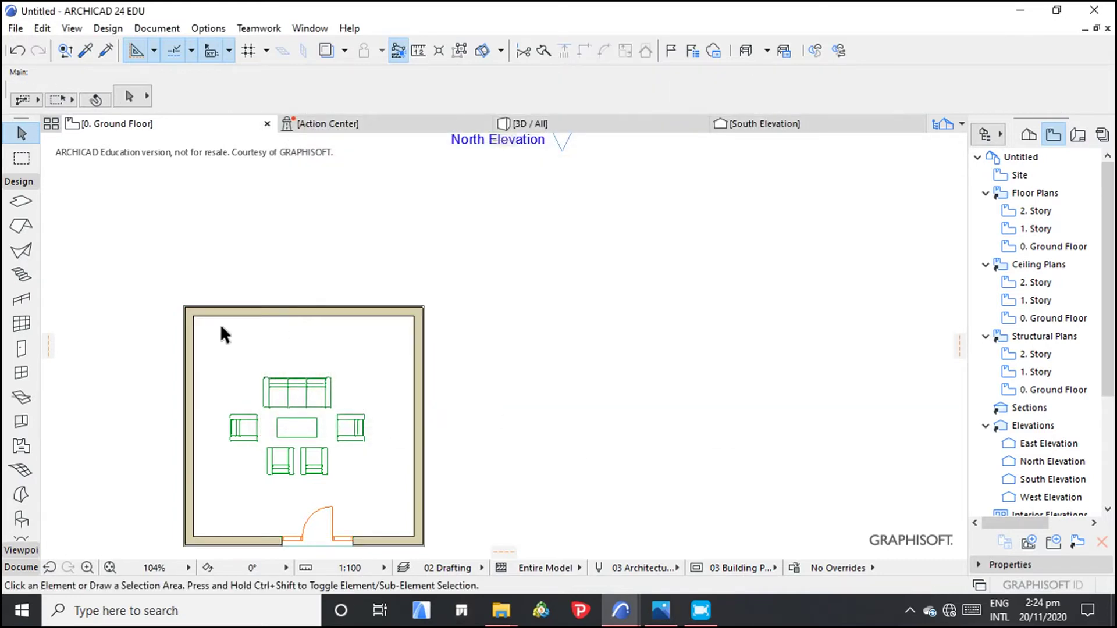
pyautogui.click(297, 314)
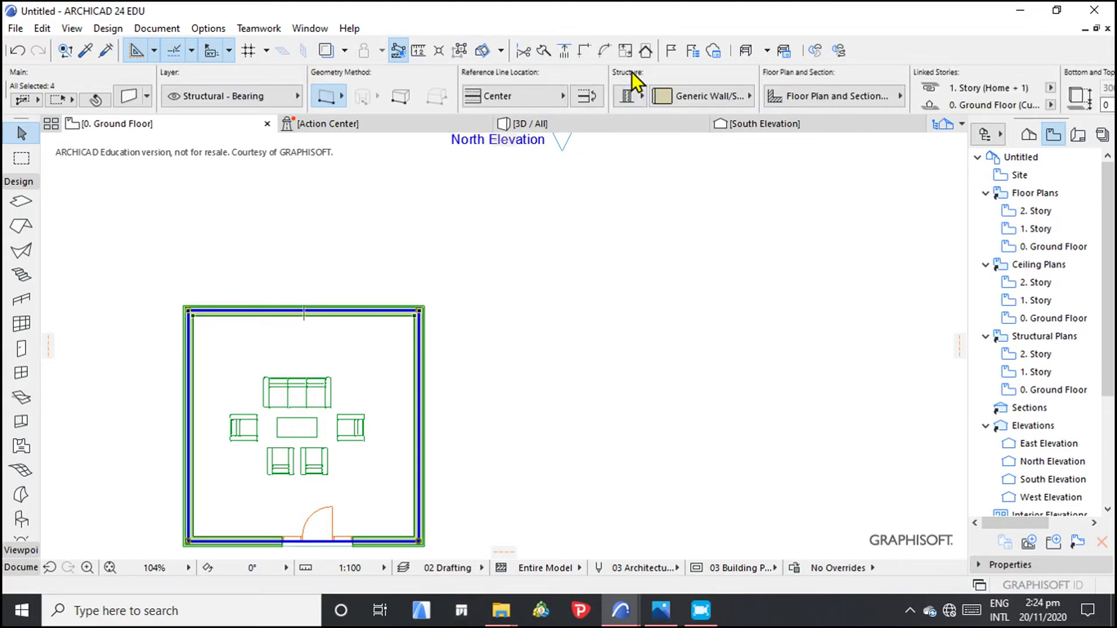
pyautogui.click(729, 97)
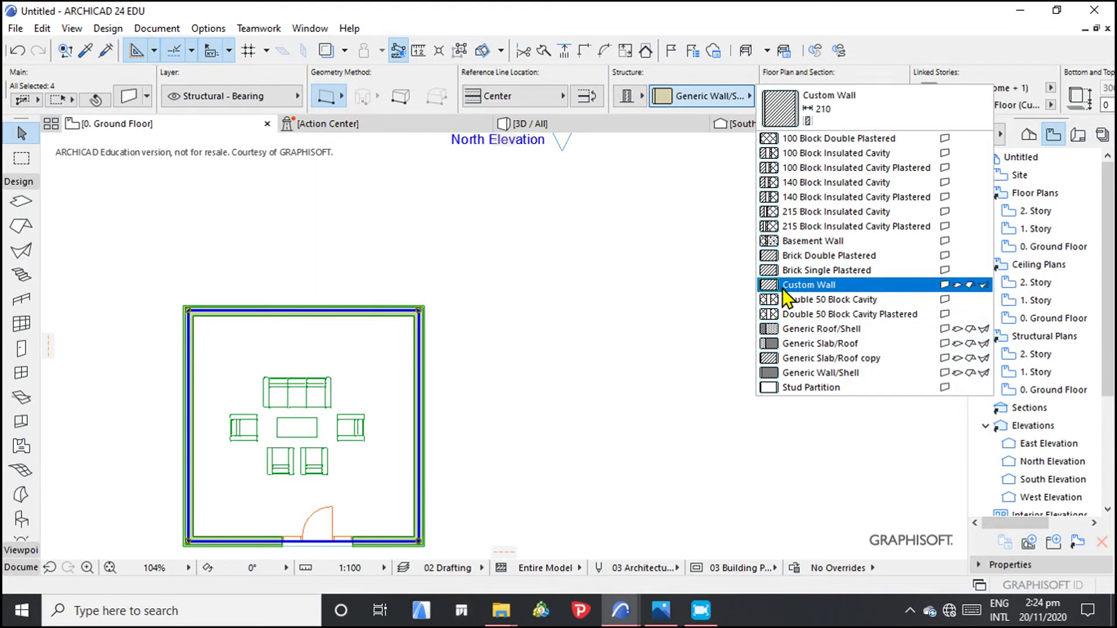
pyautogui.click(796, 290)
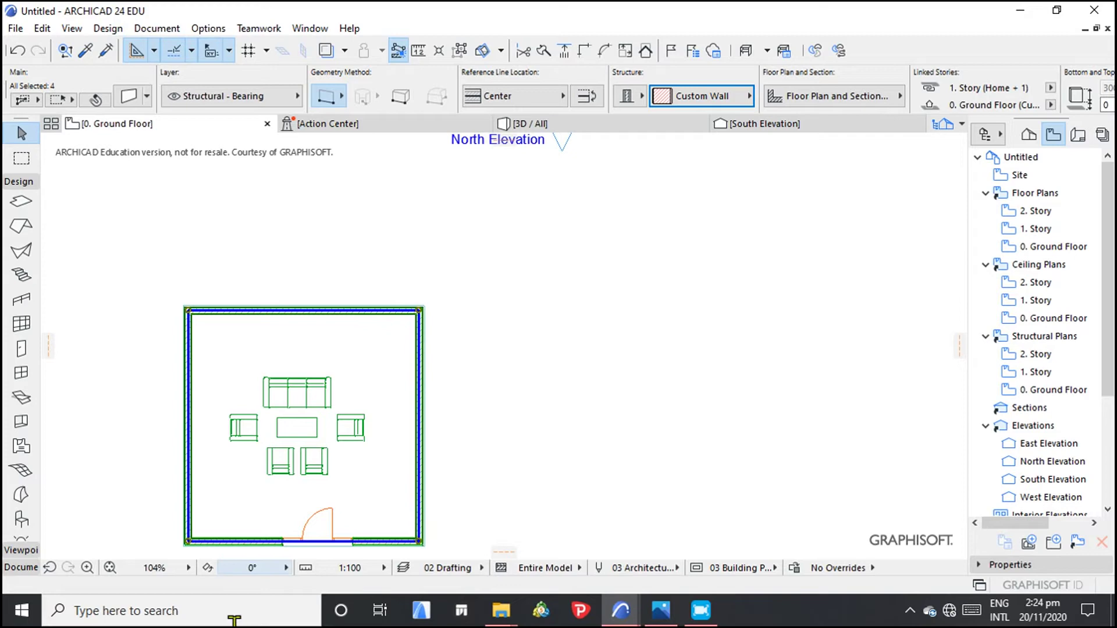
pyautogui.scroll(3, 120, 449)
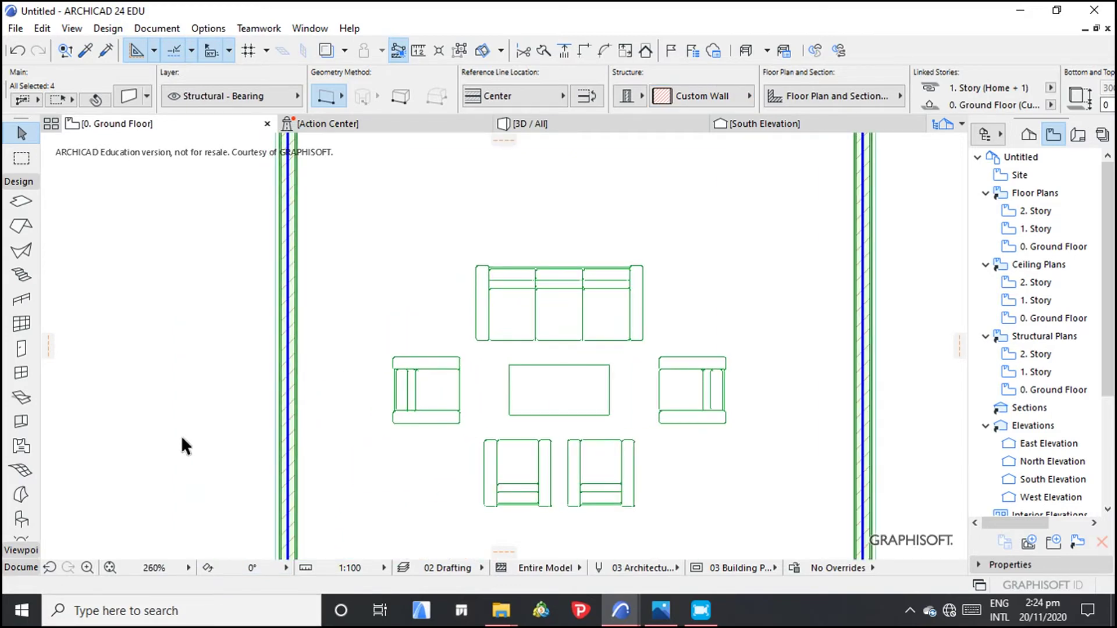
pyautogui.scroll(-3, 299, 492)
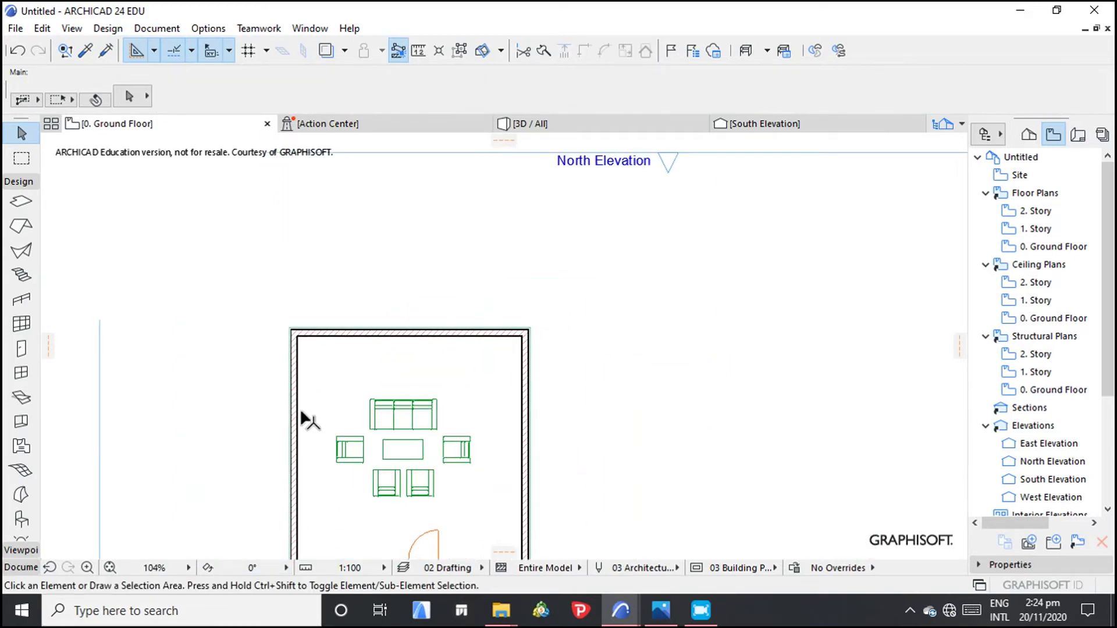
pyautogui.scroll(3, 344, 337)
pyautogui.scroll(3, 344, 336)
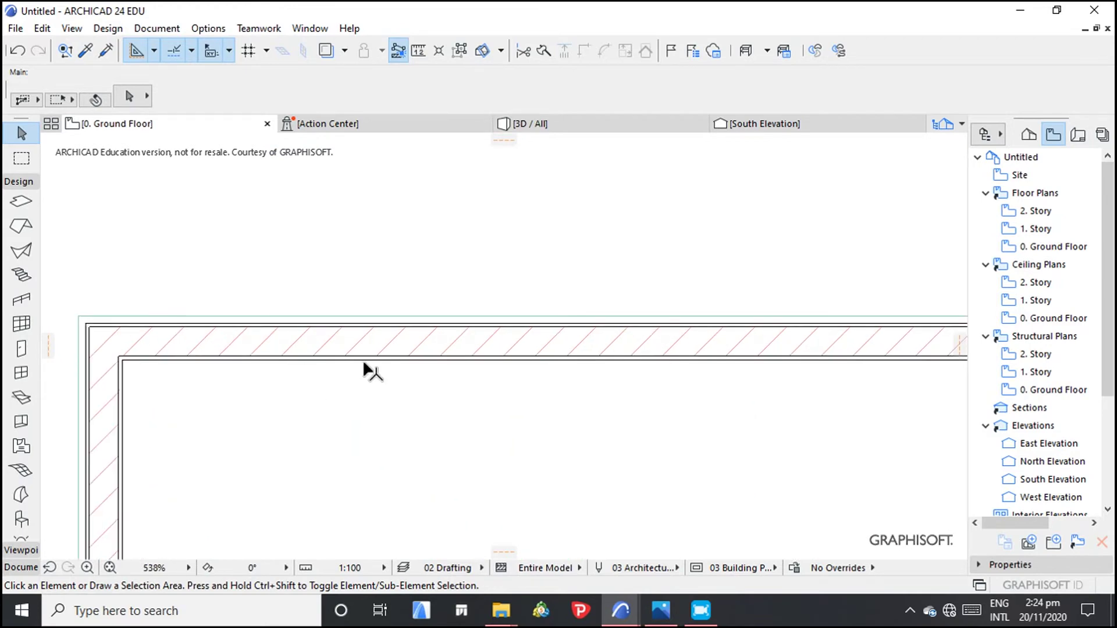
pyautogui.scroll(3, 372, 358)
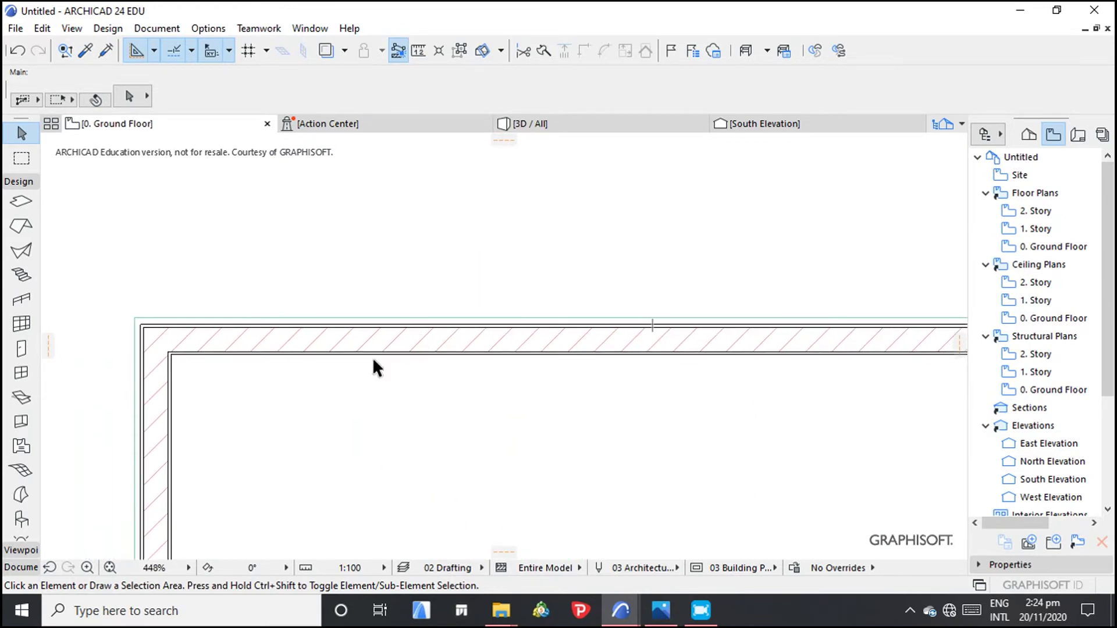
pyautogui.scroll(-3, 372, 357)
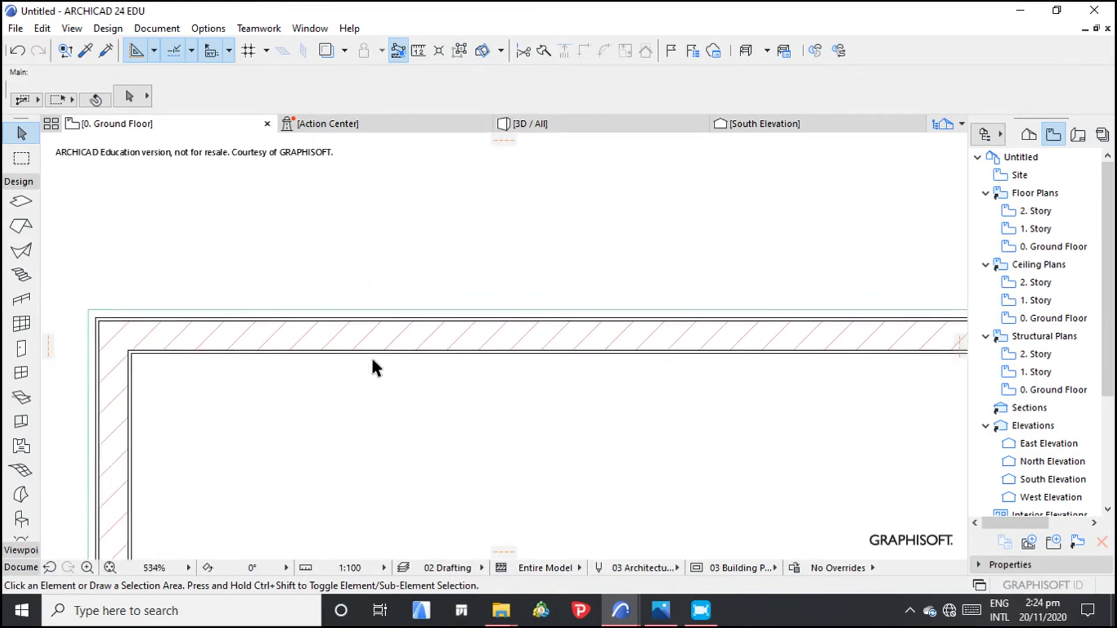
pyautogui.scroll(-4, 372, 357)
pyautogui.scroll(4, 466, 408)
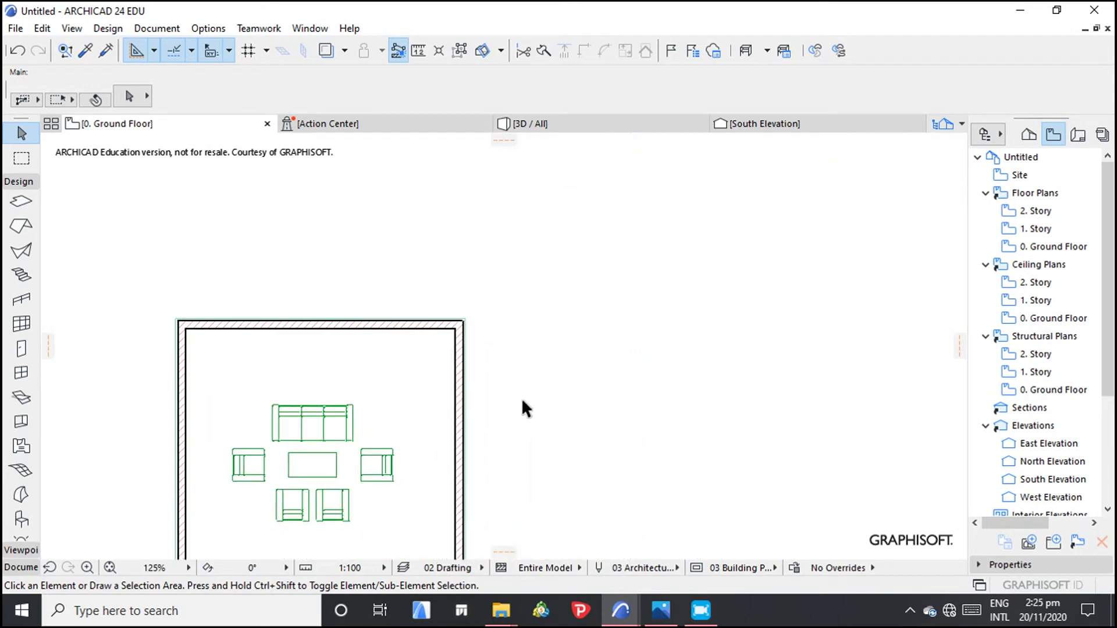
pyautogui.scroll(3, 396, 392)
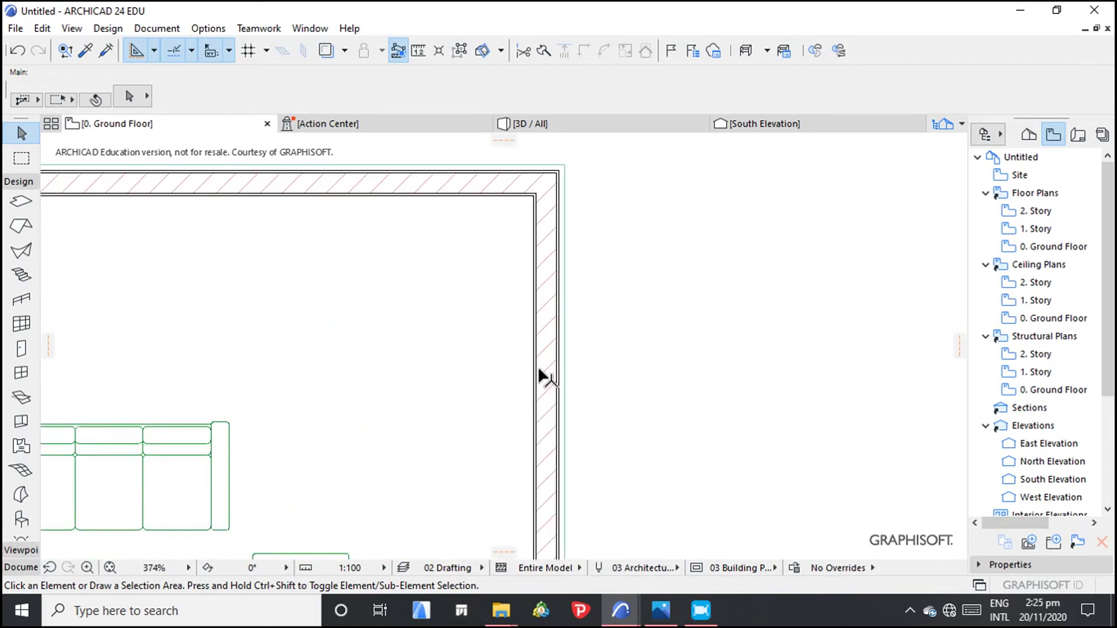
pyautogui.click(540, 376)
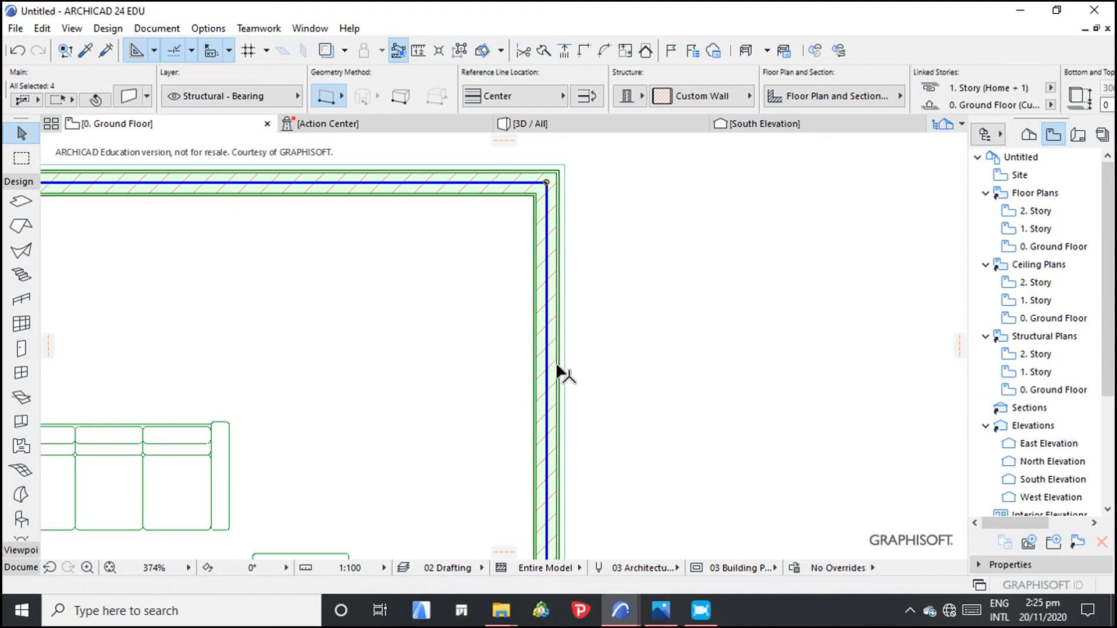
pyautogui.rightClick(557, 376)
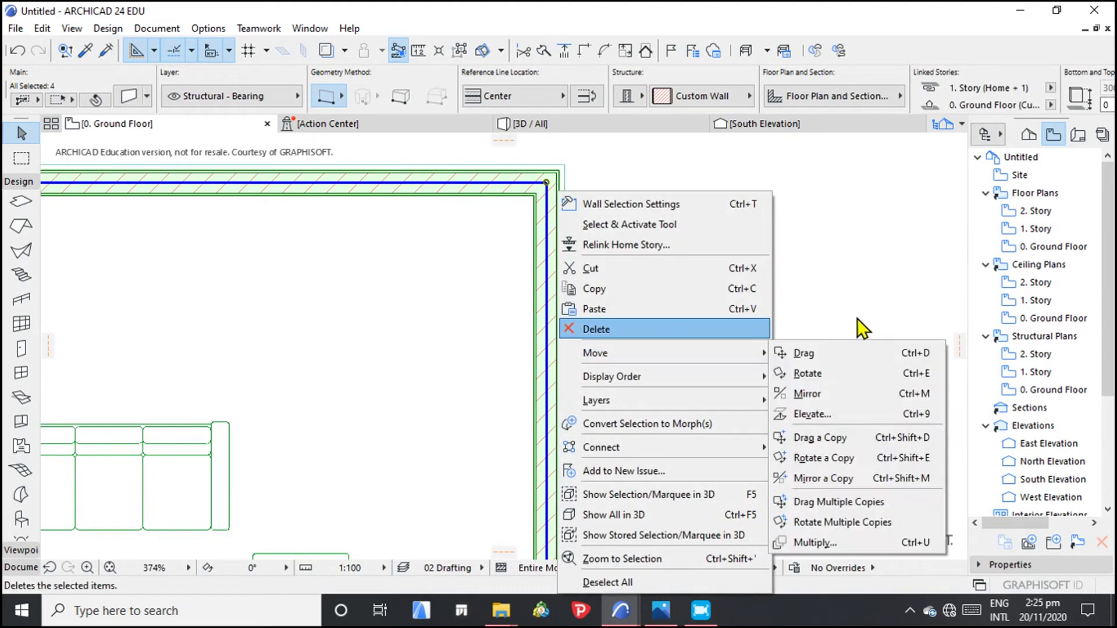
pyautogui.click(753, 306)
pyautogui.click(659, 315)
pyautogui.rightClick(608, 320)
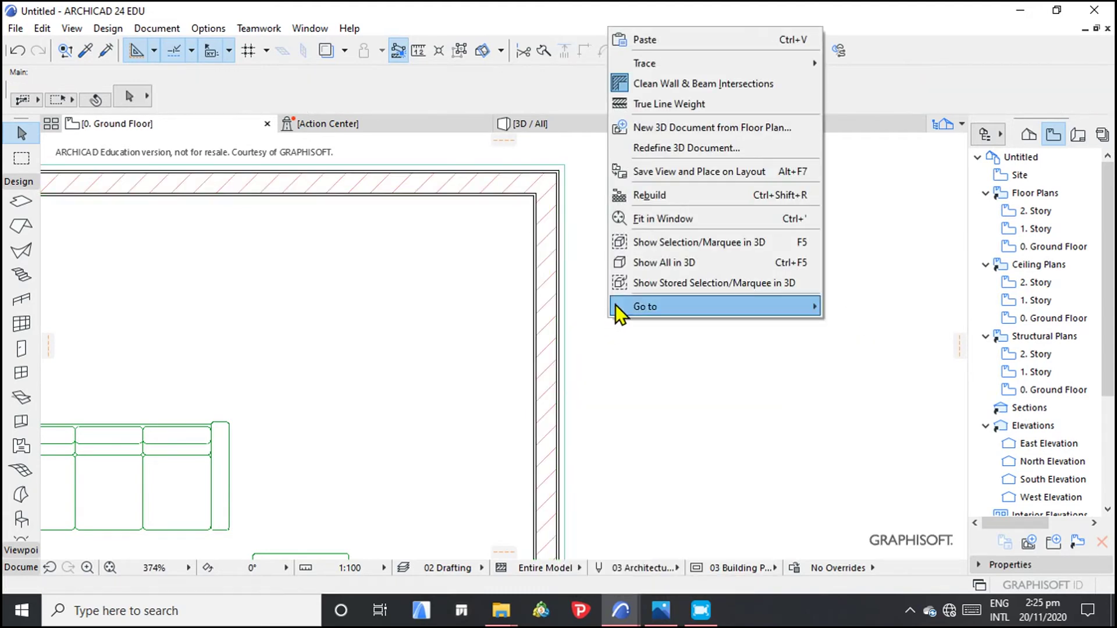
pyautogui.click(658, 102)
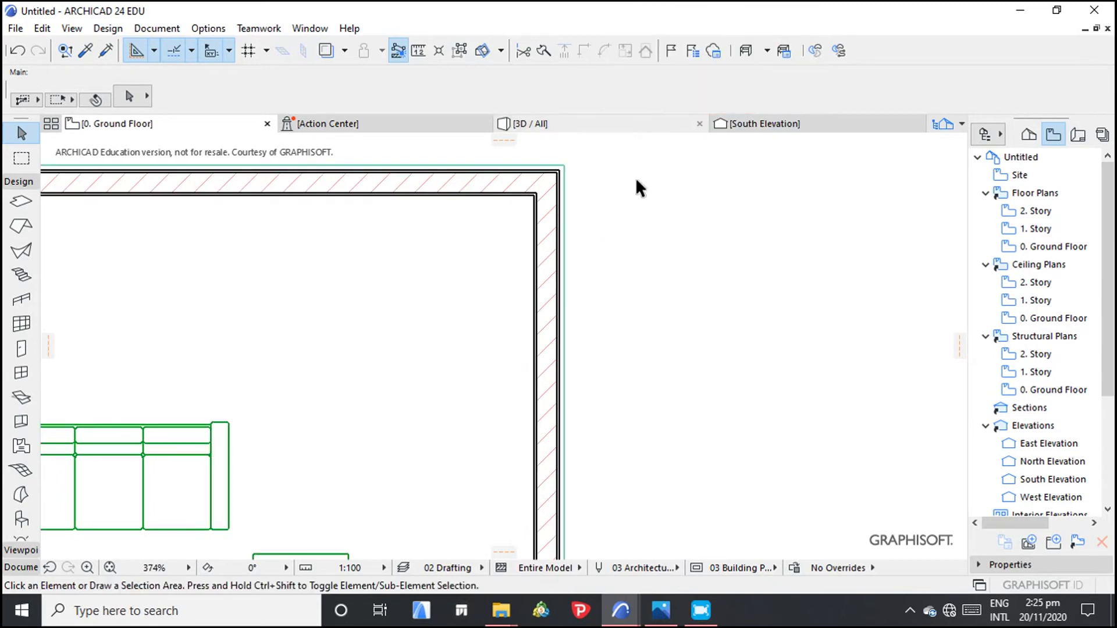
pyautogui.scroll(5, 524, 291)
pyautogui.scroll(2, 581, 293)
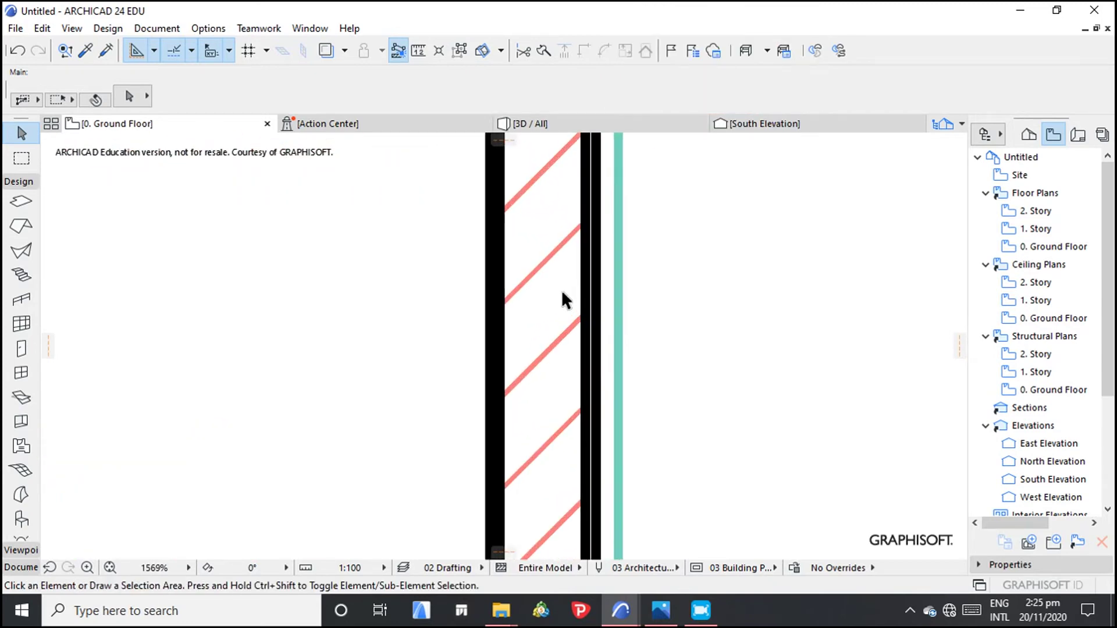
pyautogui.scroll(-2, 486, 268)
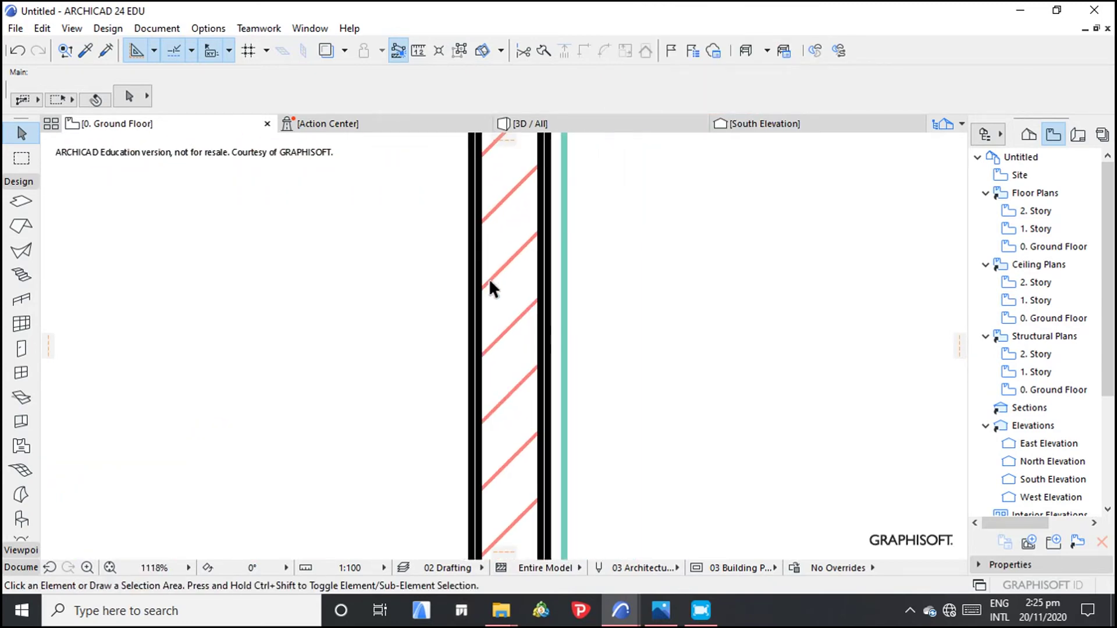
pyautogui.scroll(2, 491, 265)
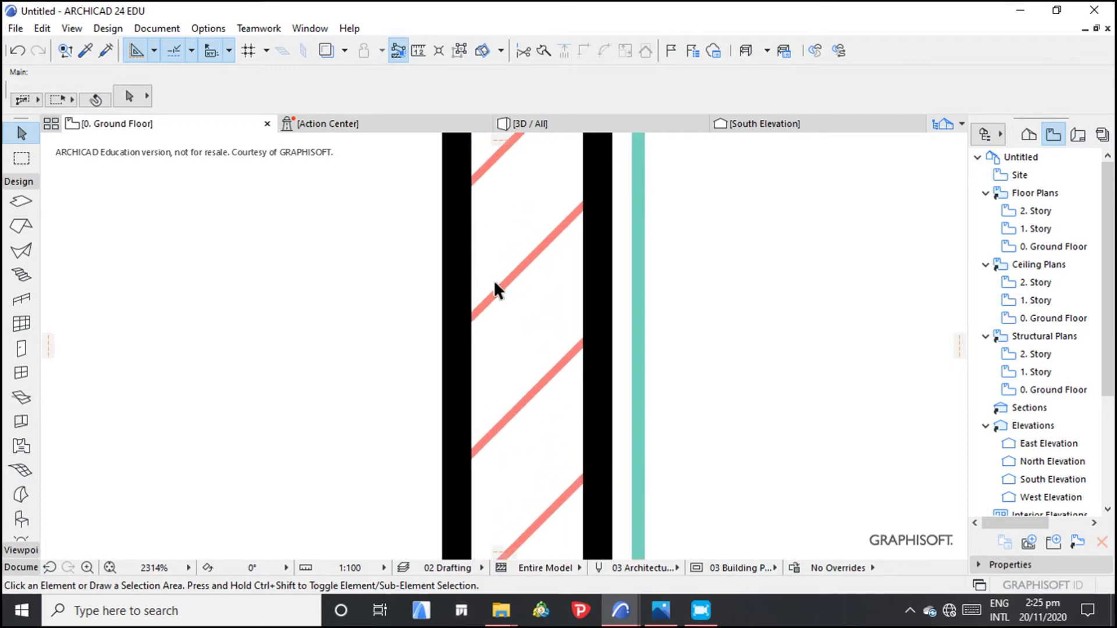
pyautogui.scroll(-1, 499, 291)
pyautogui.scroll(-6, 522, 295)
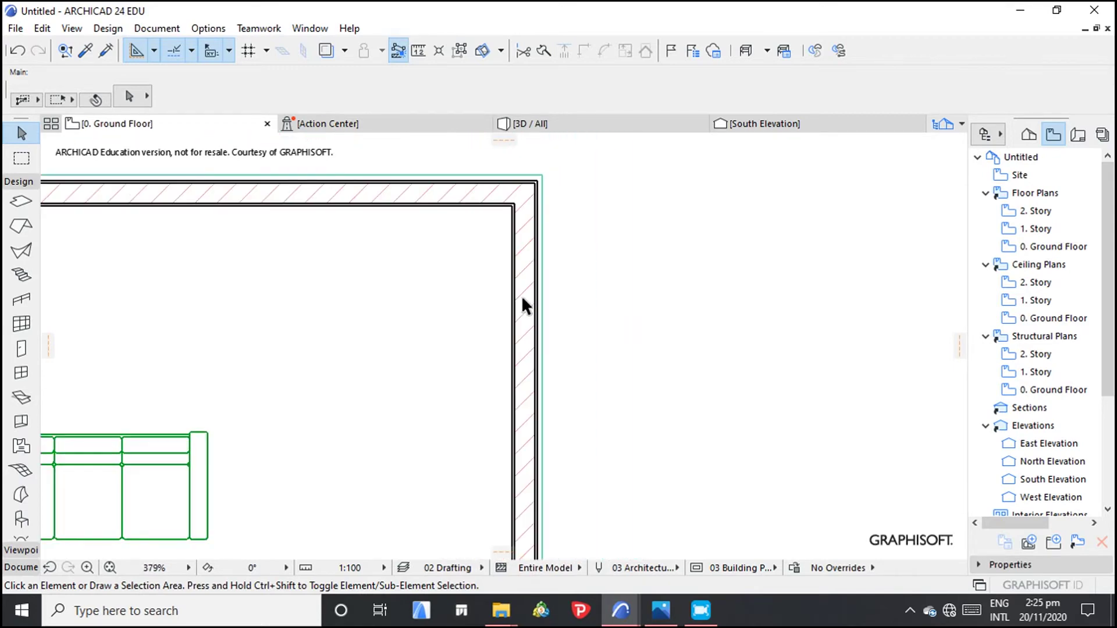
pyautogui.scroll(2, 358, 307)
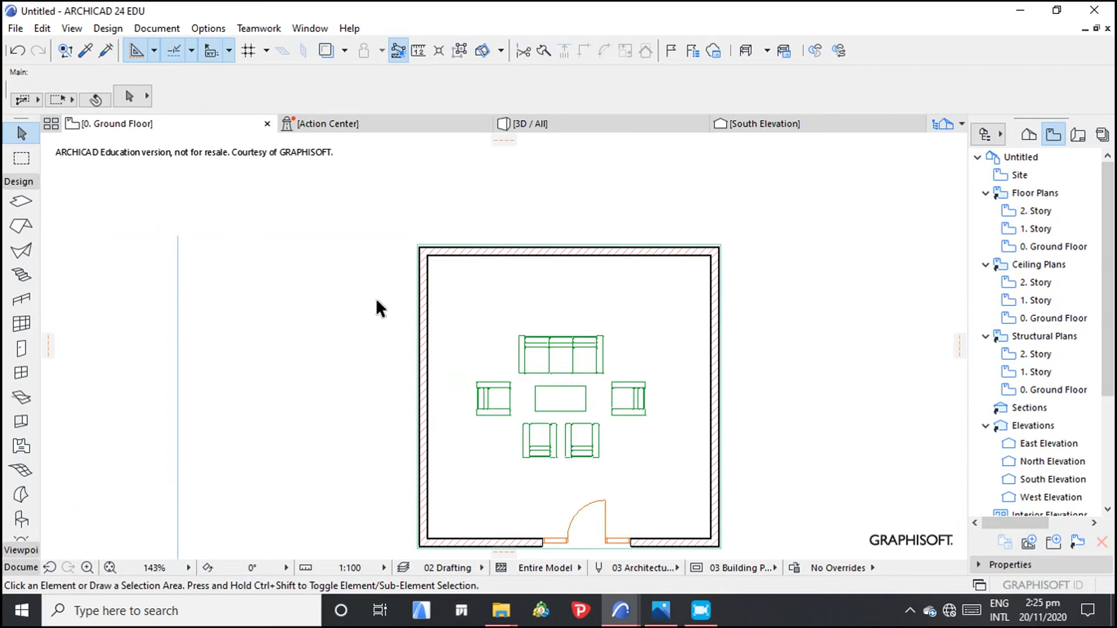
# Select the room walls and open the Building Materials settings
pyautogui.click(435, 312)
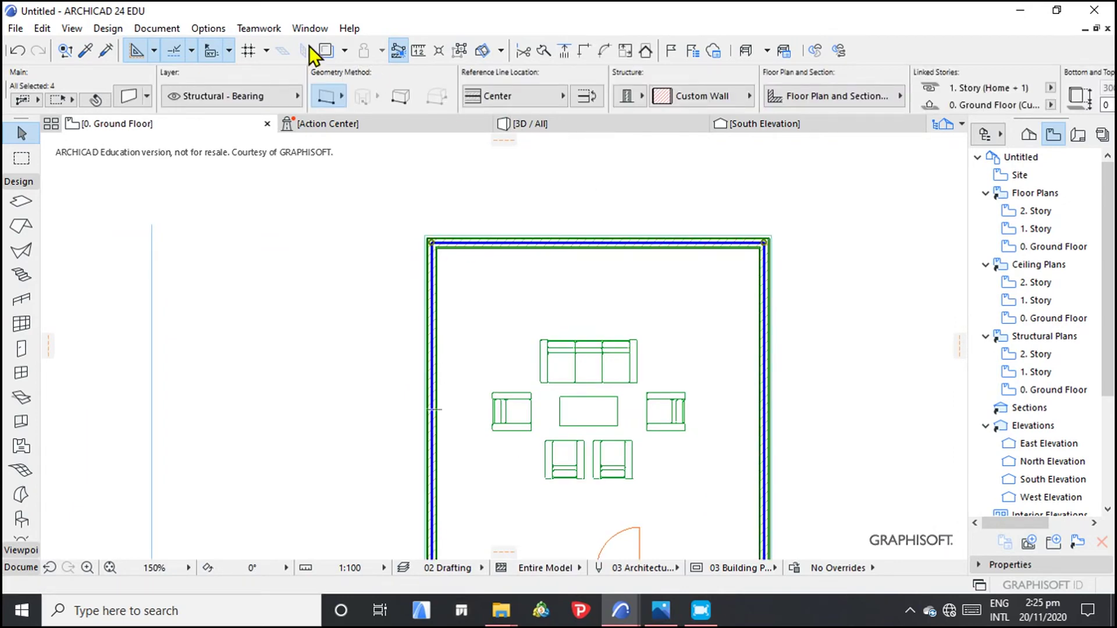
pyautogui.click(208, 27)
pyautogui.moveTo(315, 55)
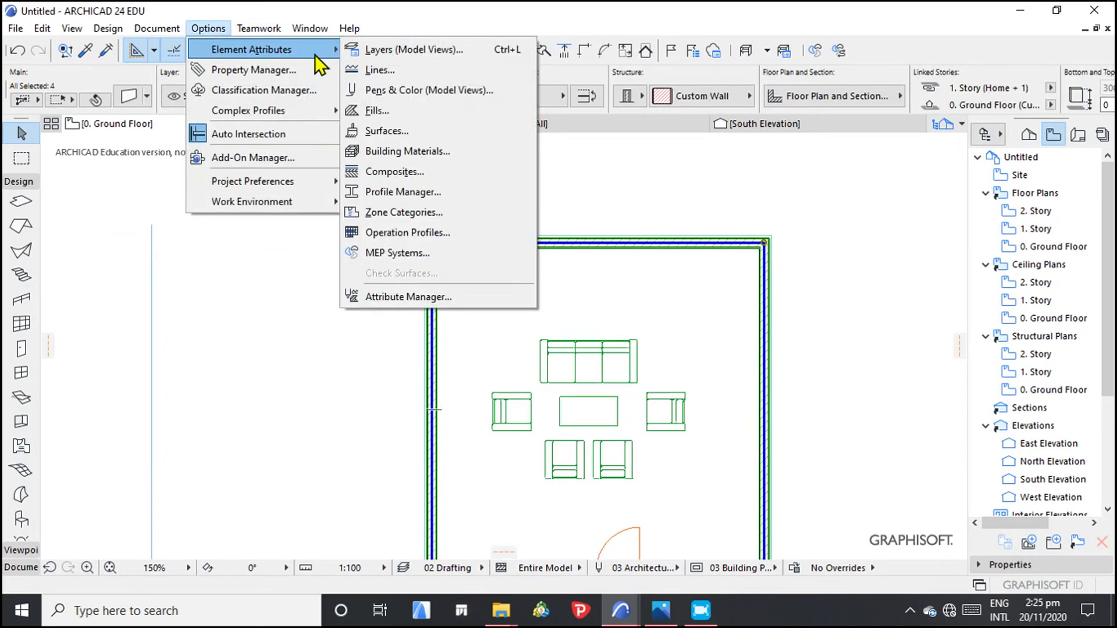
pyautogui.click(396, 152)
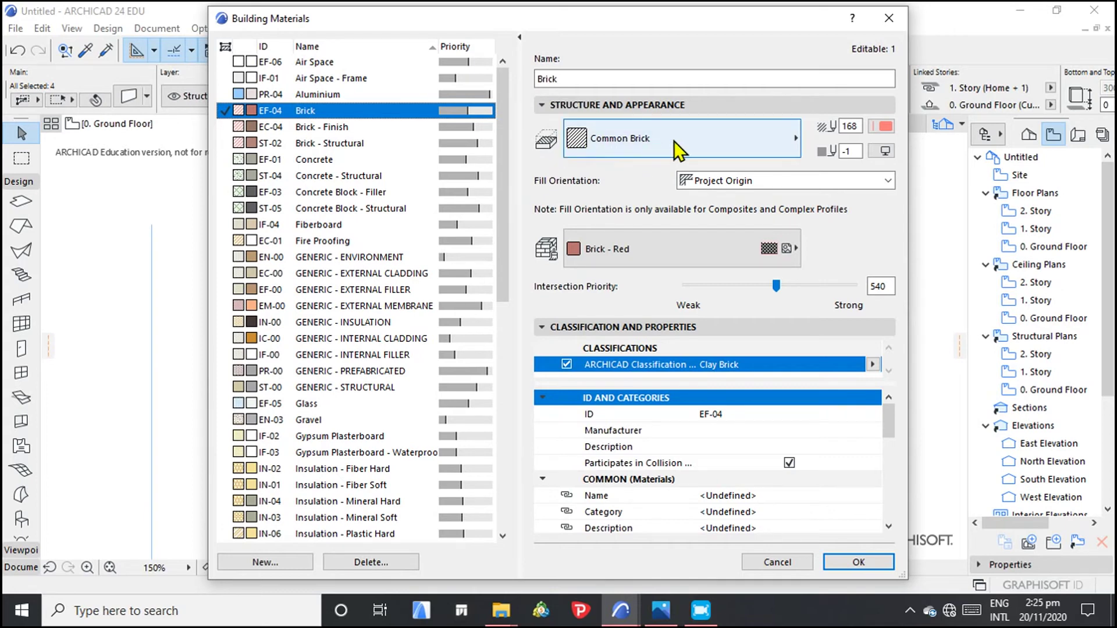
# Set Brick's cut-fill pen to 1 (black), keeping Project Origin orientation
pyautogui.click(882, 127)
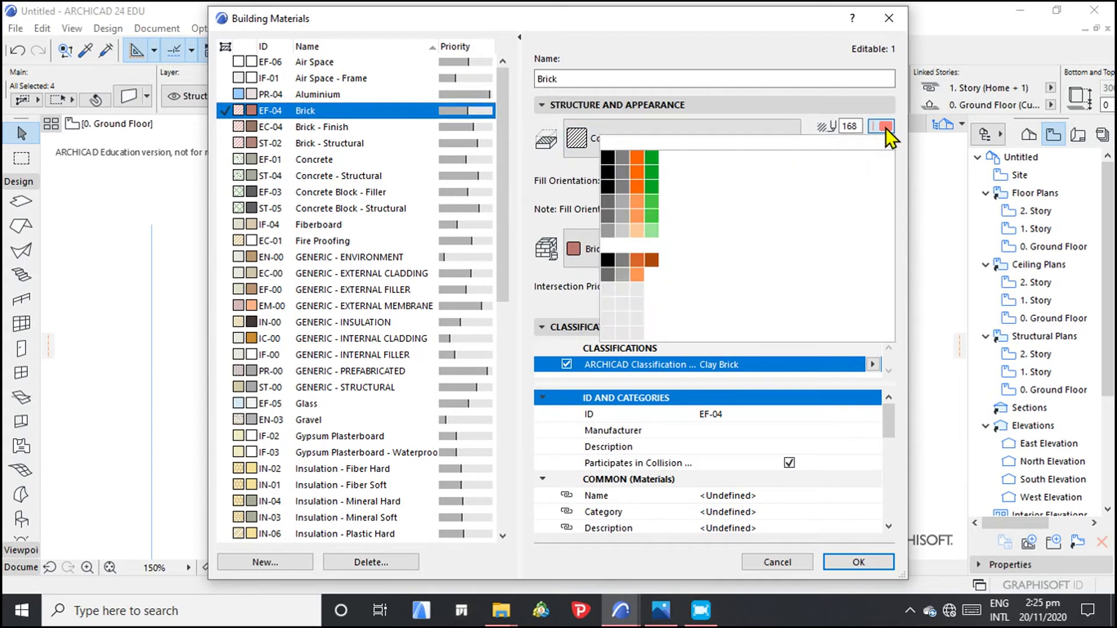
pyautogui.click(609, 161)
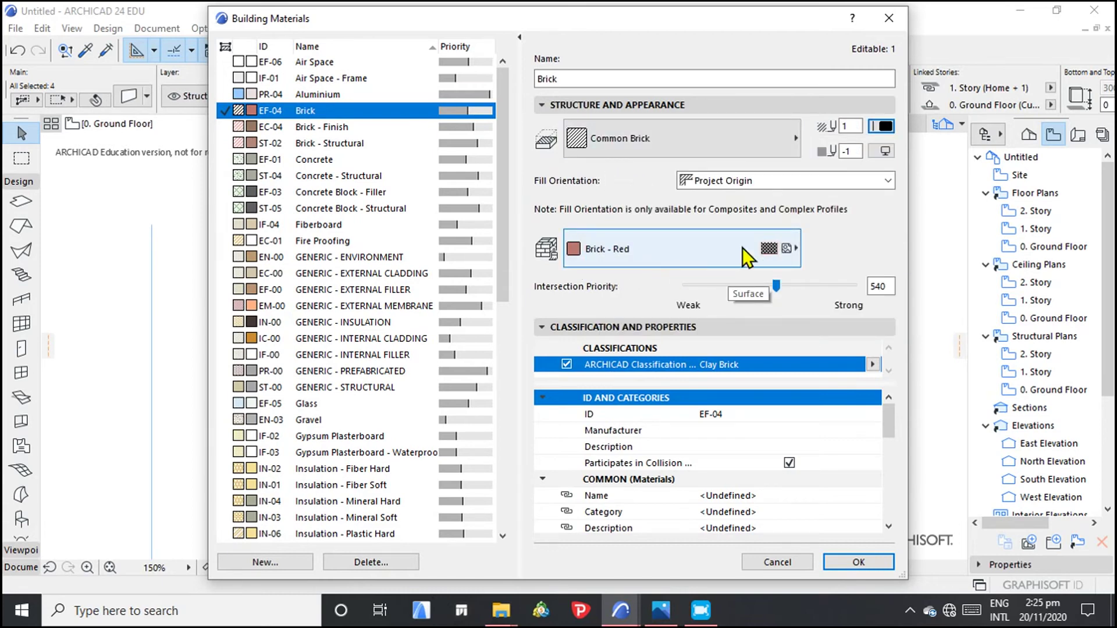
pyautogui.click(794, 183)
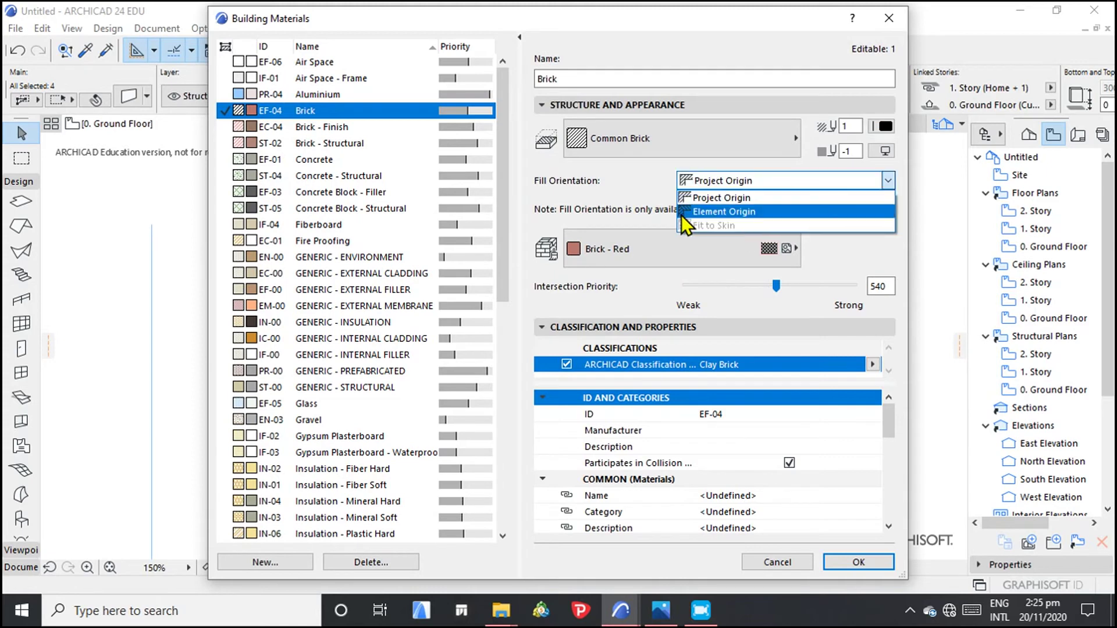
pyautogui.click(743, 198)
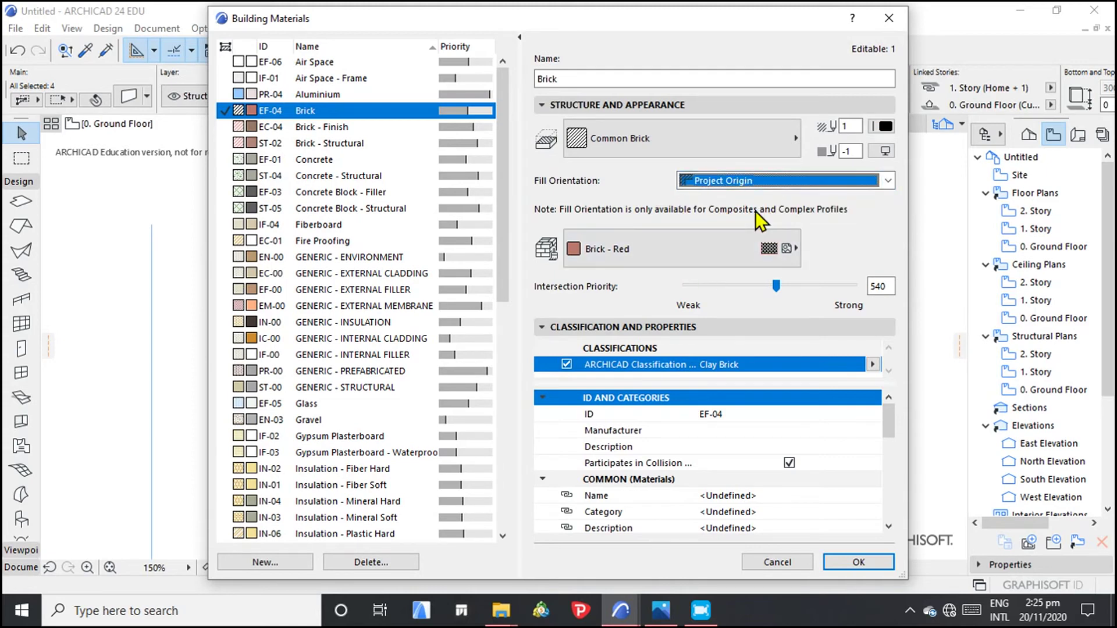
pyautogui.click(860, 563)
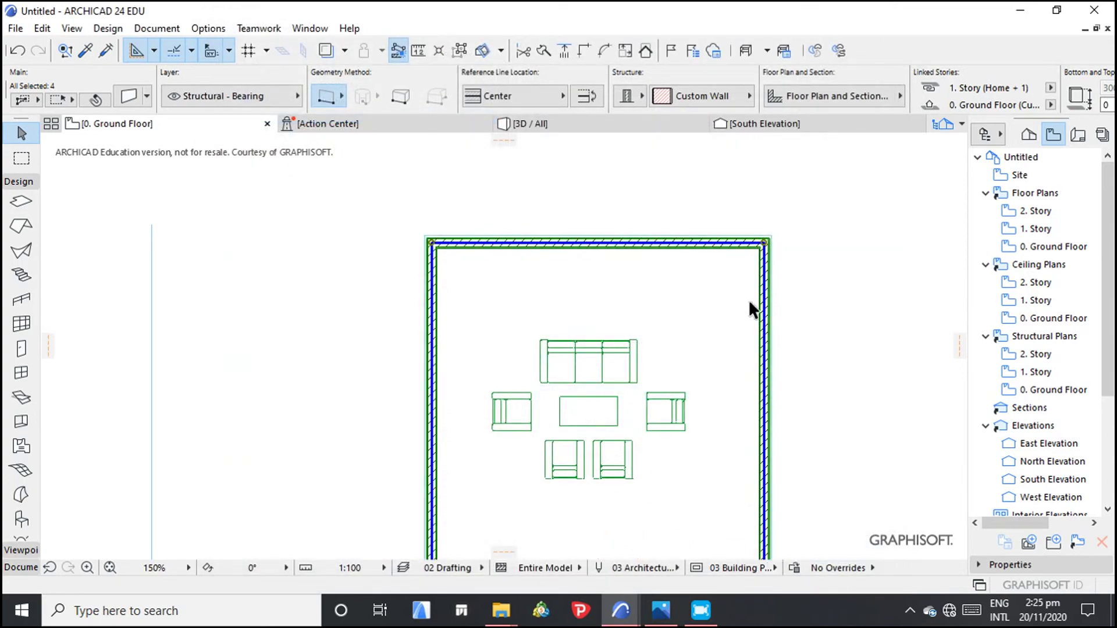
pyautogui.click(835, 291)
pyautogui.scroll(7, 751, 297)
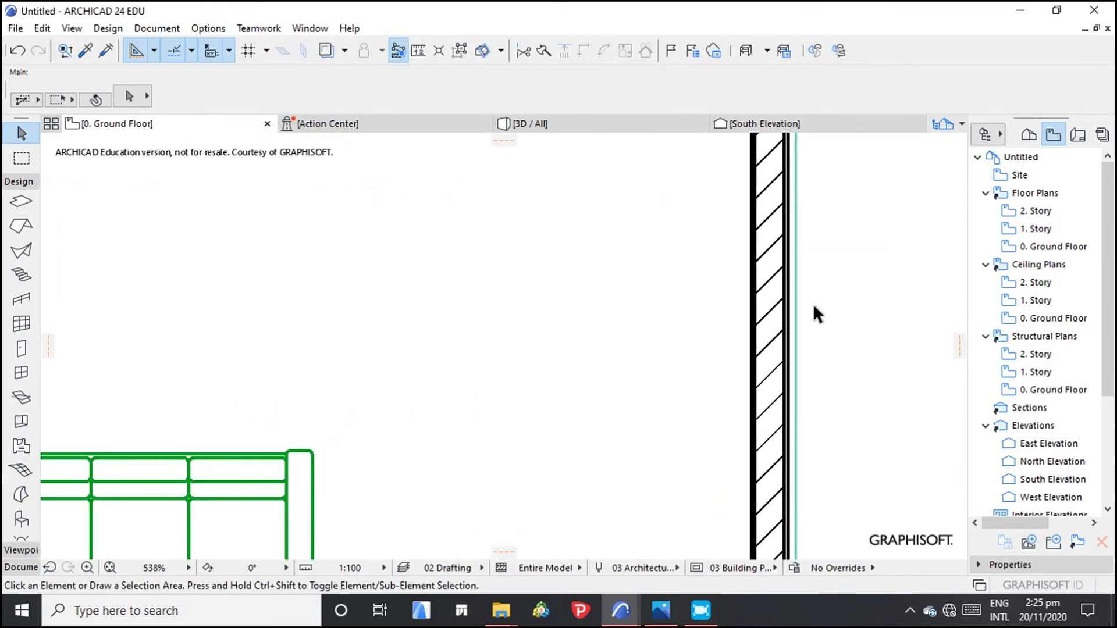
pyautogui.scroll(3, 784, 313)
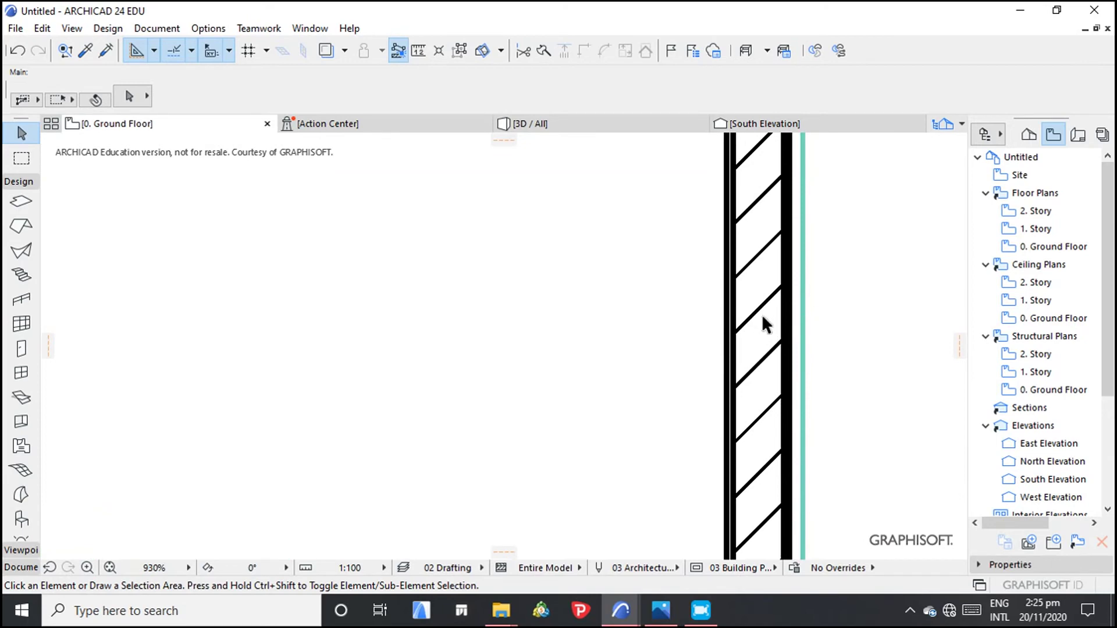
pyautogui.scroll(-8, 762, 317)
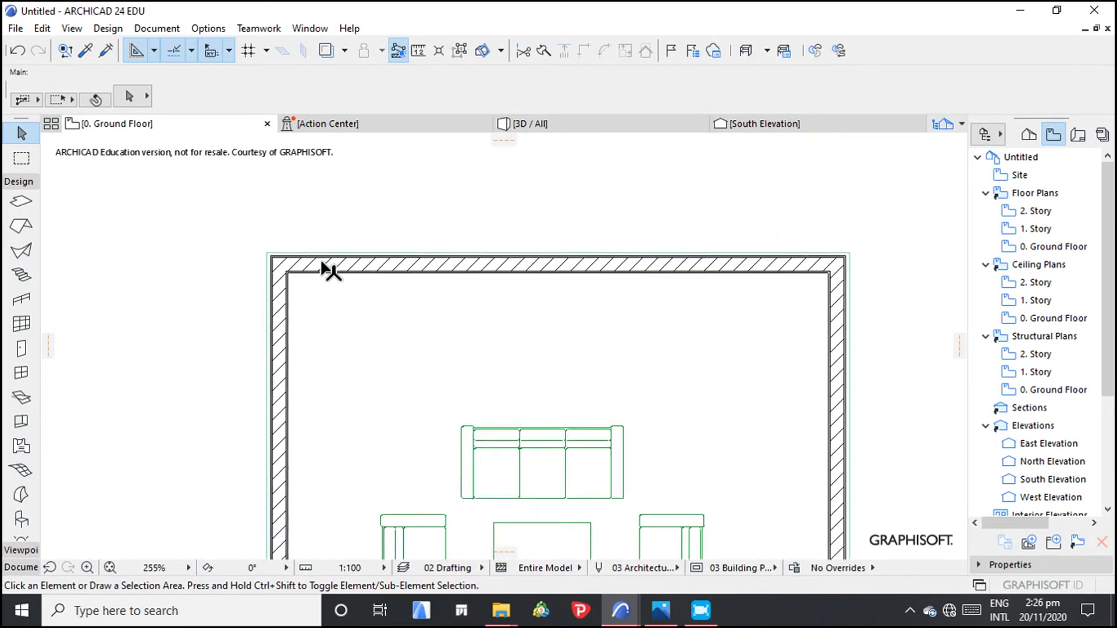
pyautogui.scroll(4, 324, 268)
pyautogui.scroll(4, 306, 274)
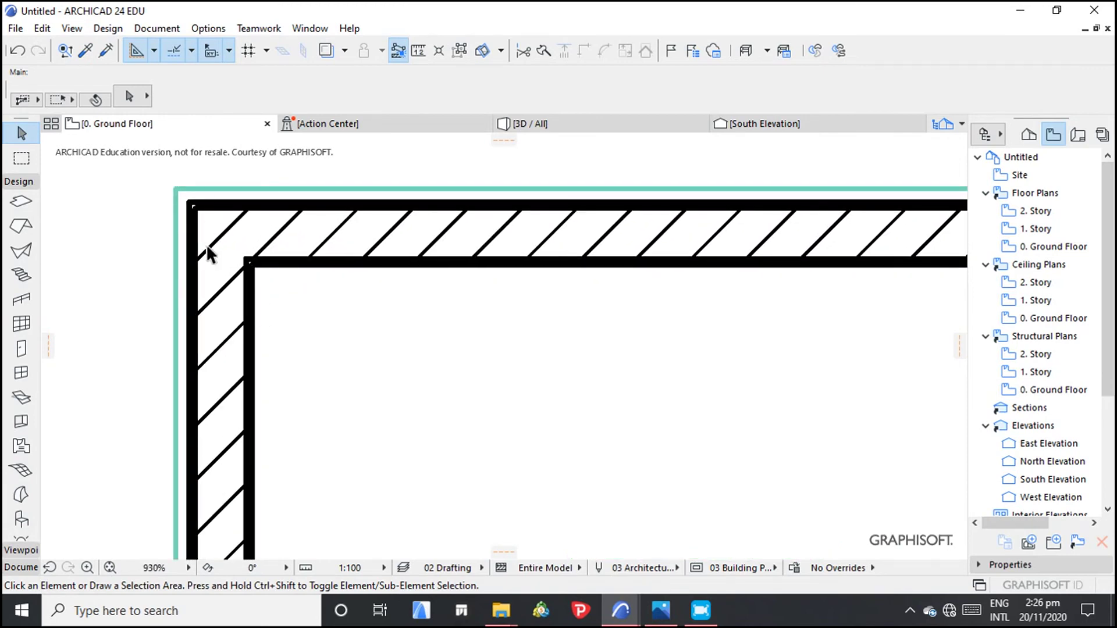
pyautogui.scroll(-4, 205, 243)
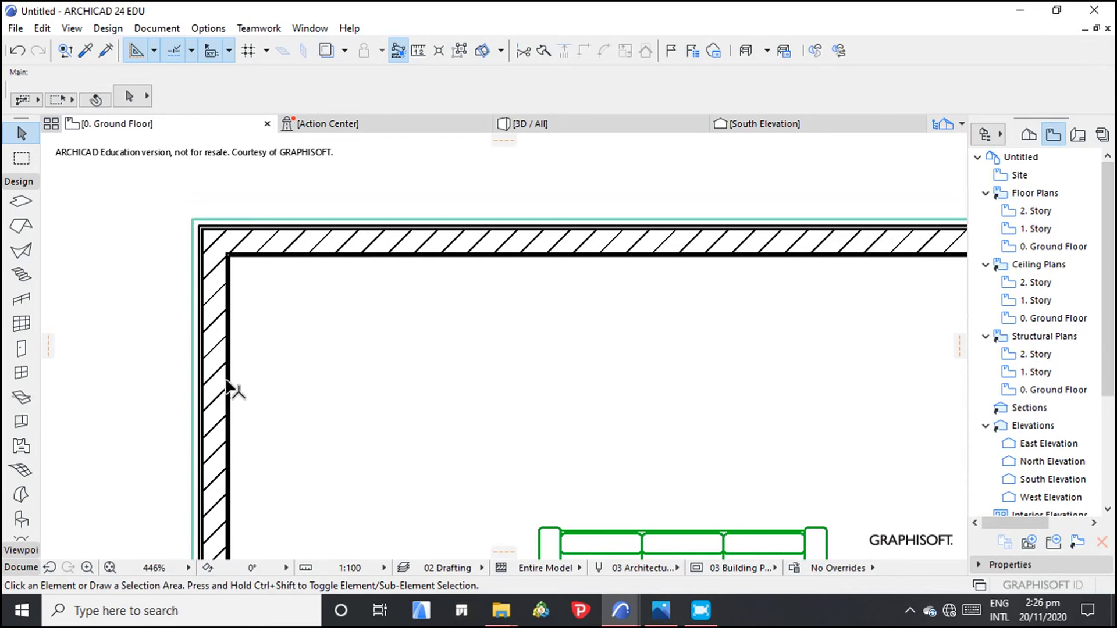
pyautogui.scroll(-2, 227, 384)
pyautogui.scroll(2, 239, 312)
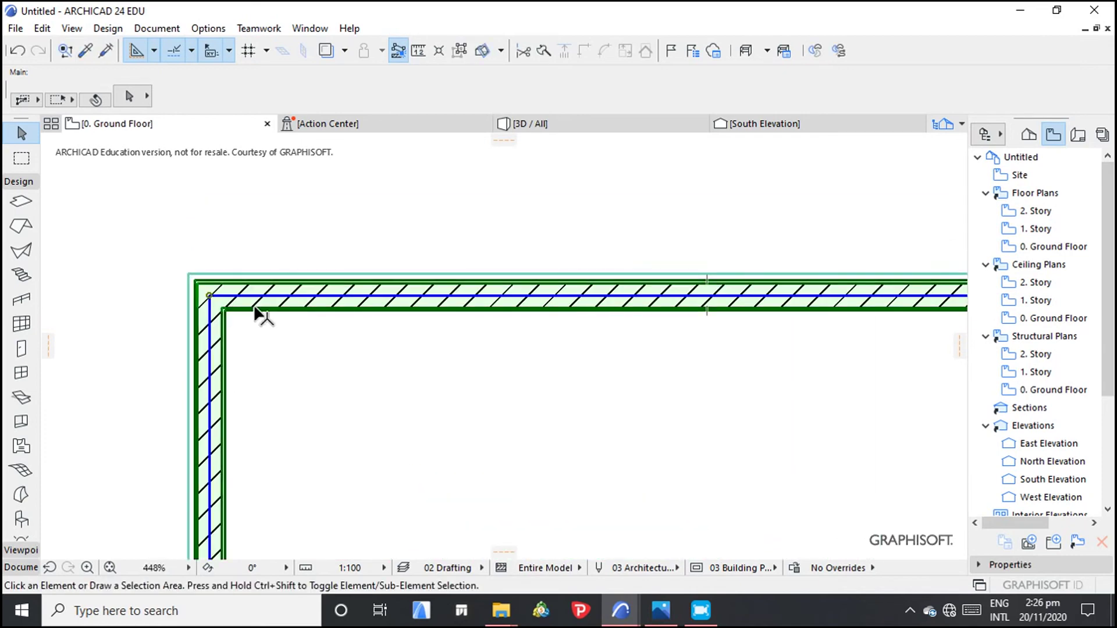
pyautogui.click(260, 303)
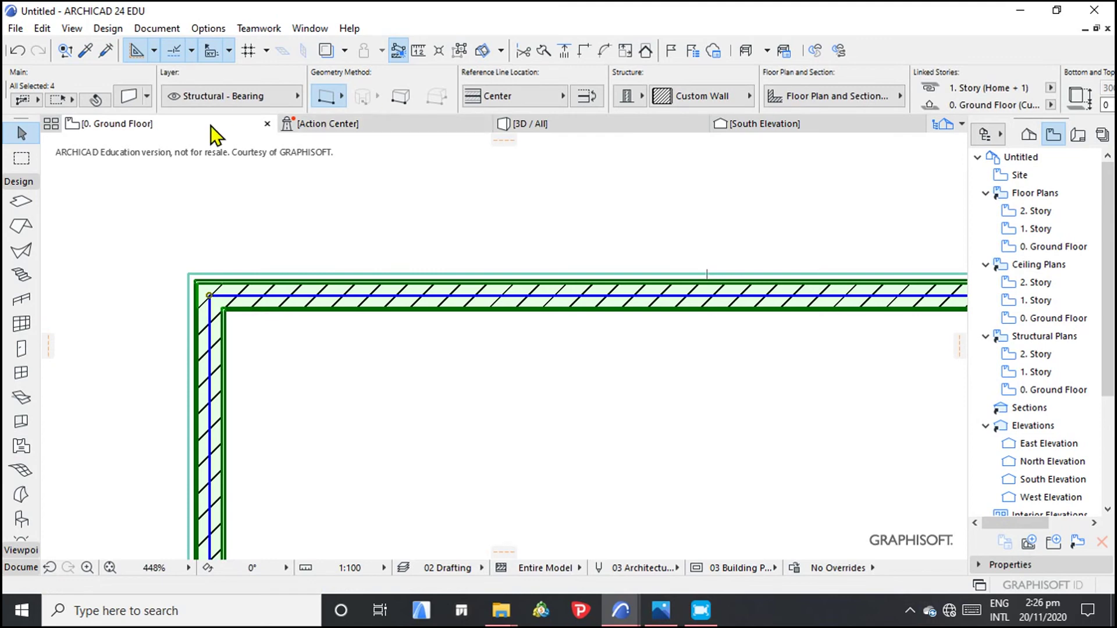
pyautogui.click(214, 31)
pyautogui.moveTo(317, 53)
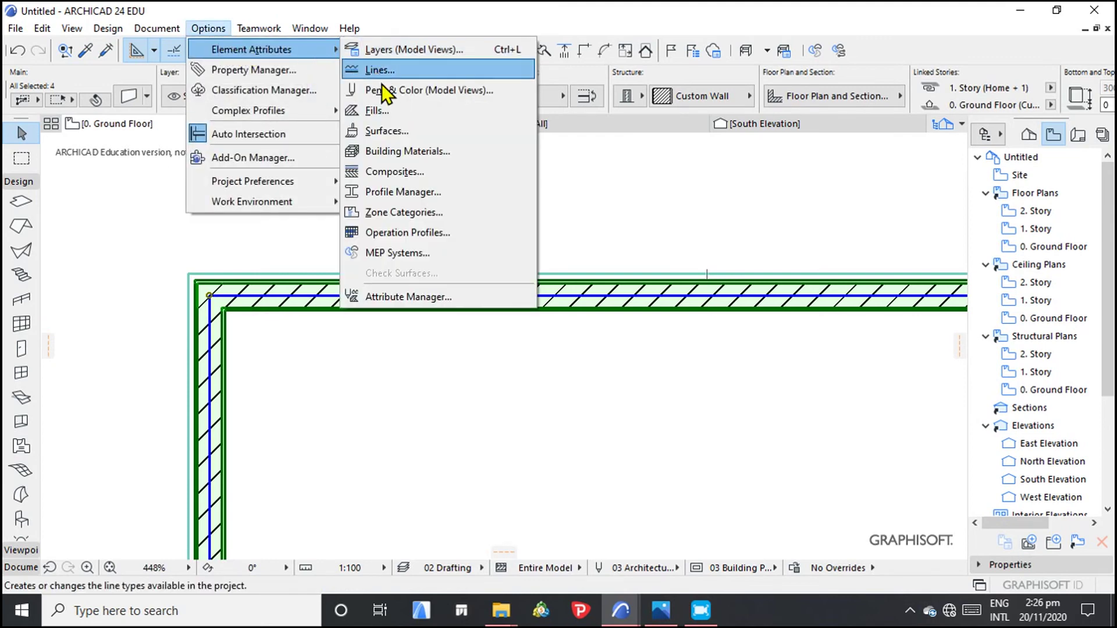
pyautogui.click(389, 171)
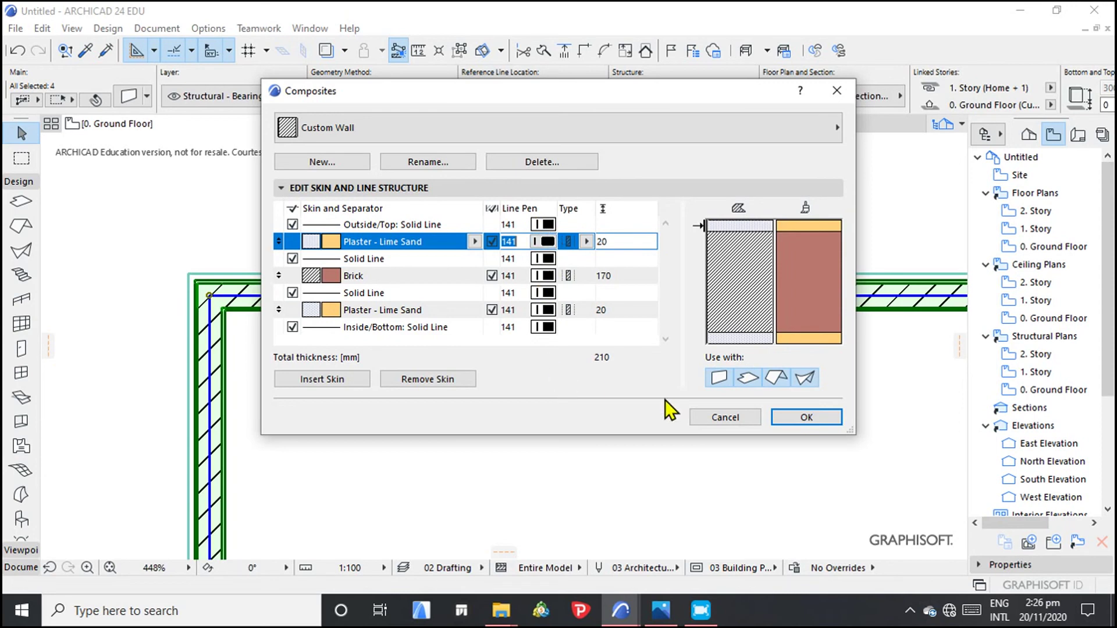
pyautogui.click(806, 418)
pyautogui.click(582, 231)
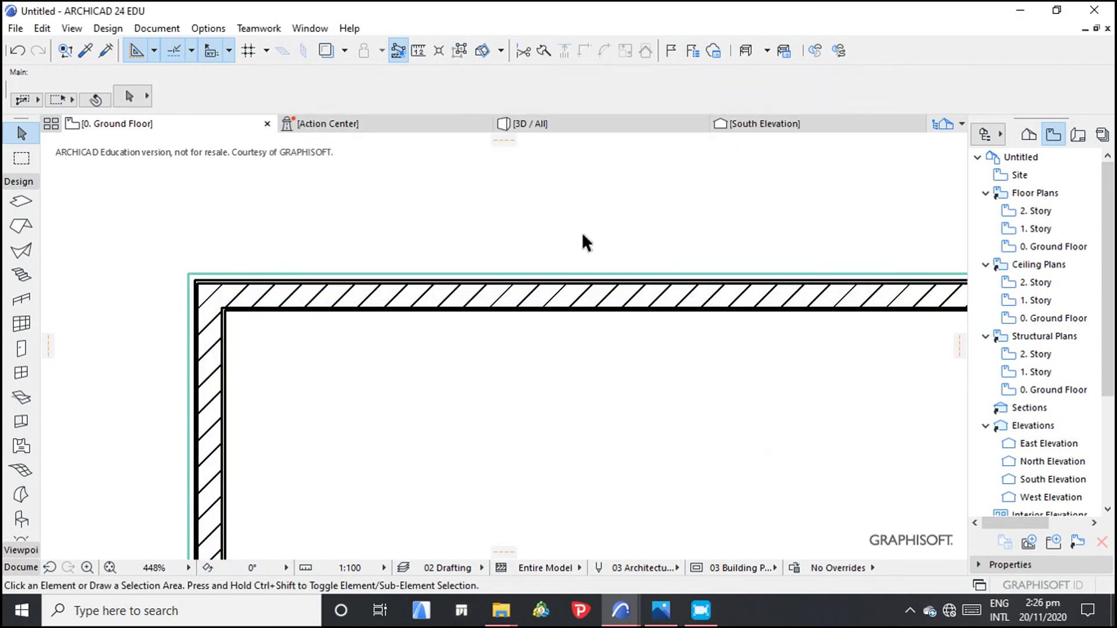
pyautogui.scroll(-6, 550, 319)
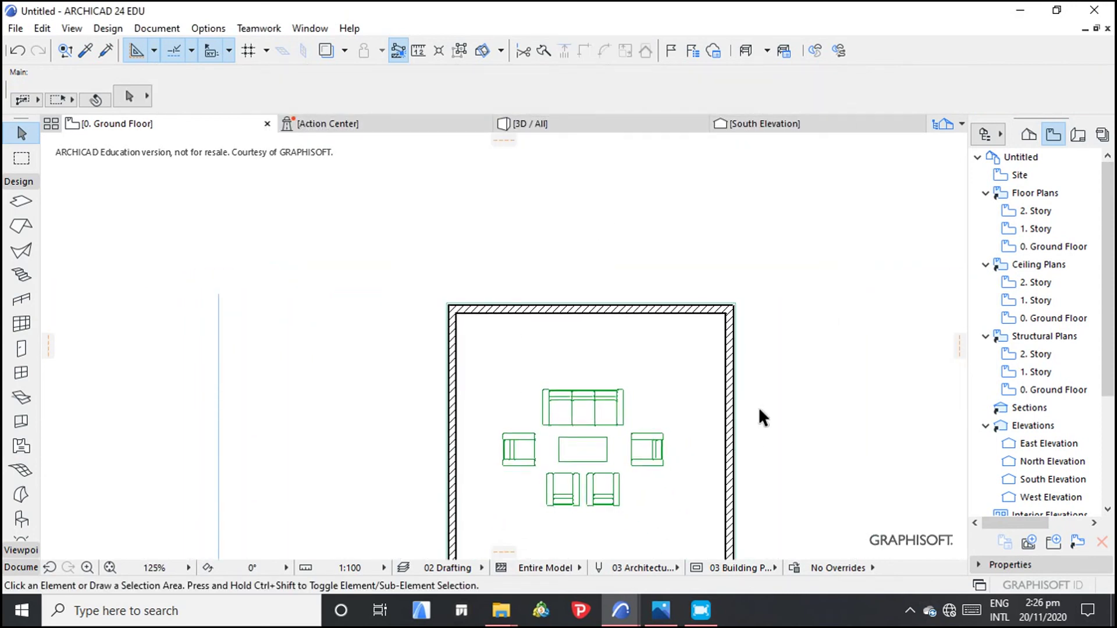
pyautogui.scroll(-2, 679, 490)
pyautogui.scroll(1, 669, 529)
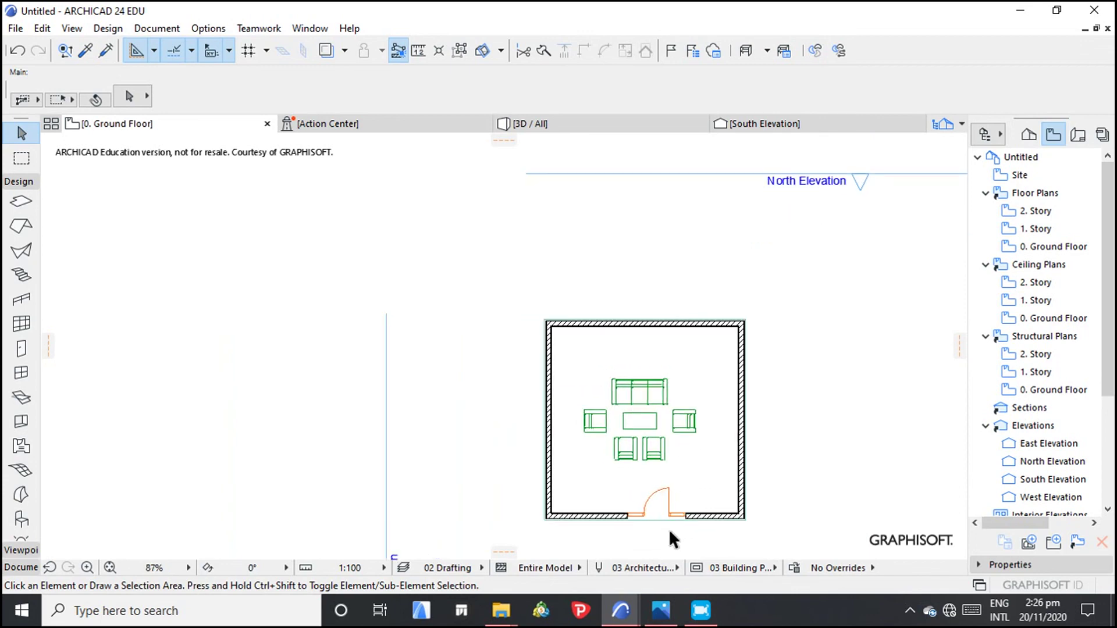
pyautogui.scroll(1, 668, 529)
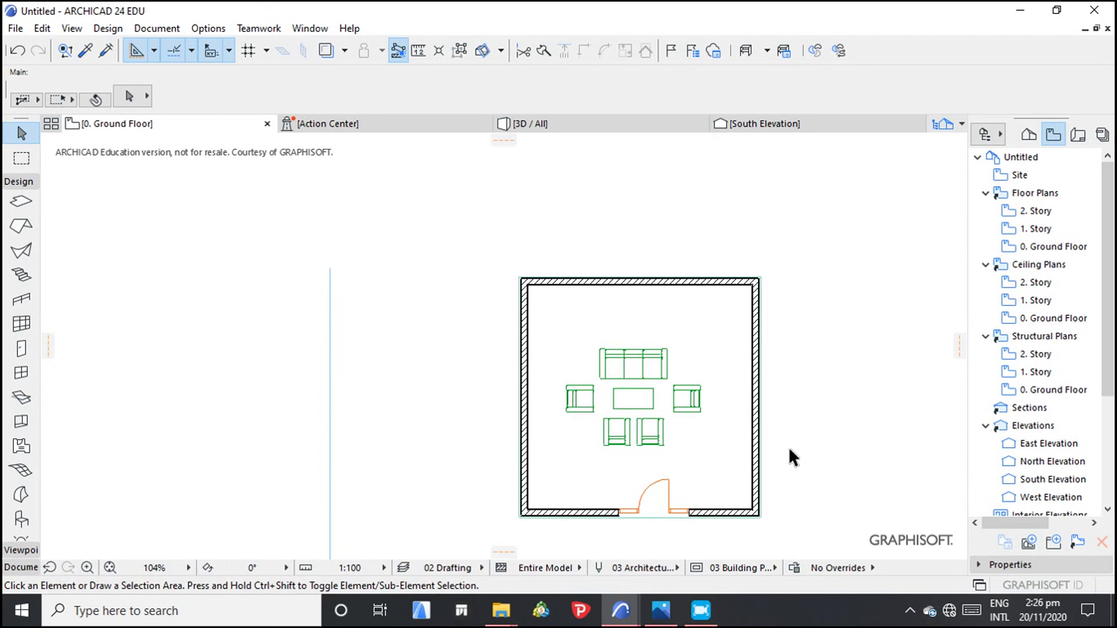
pyautogui.scroll(2, 788, 446)
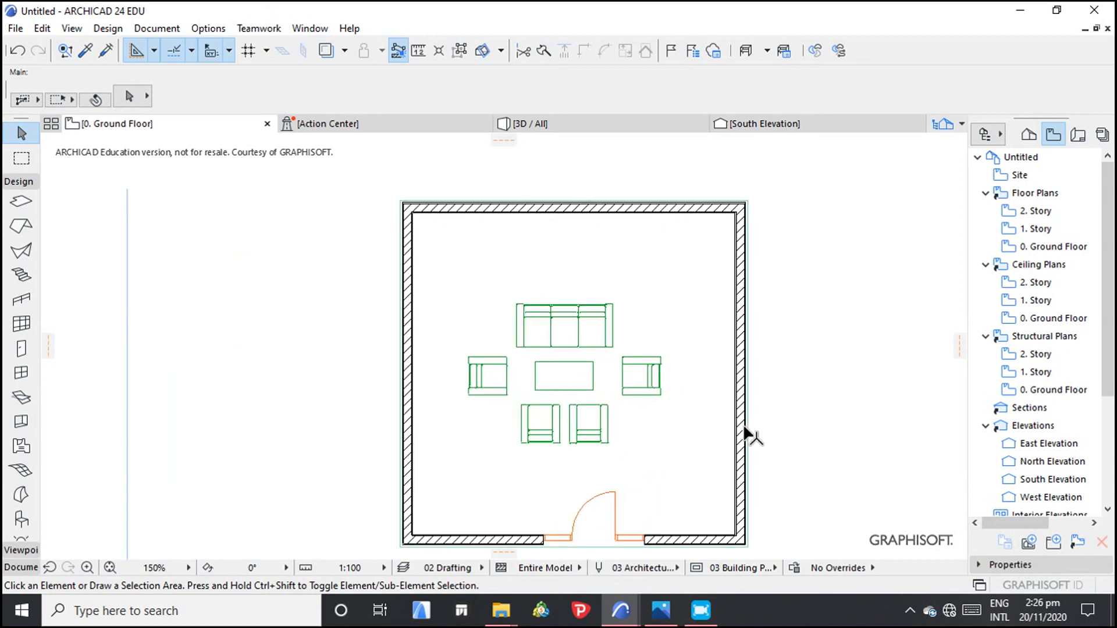
pyautogui.scroll(2, 746, 432)
pyautogui.scroll(-2, 746, 432)
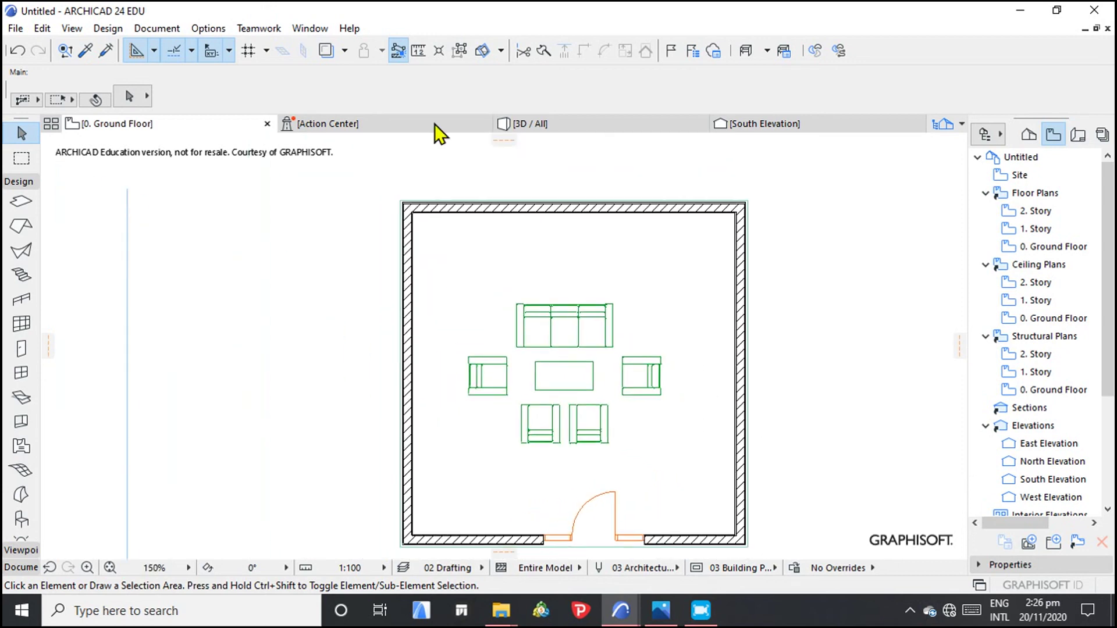
pyautogui.click(204, 31)
pyautogui.moveTo(299, 50)
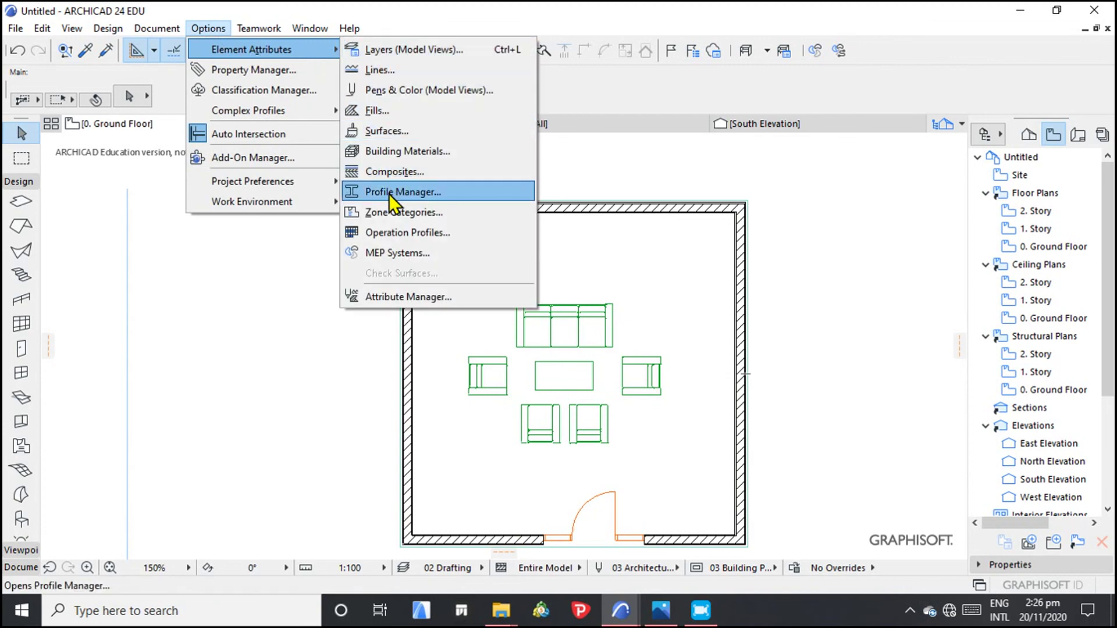
pyautogui.click(844, 315)
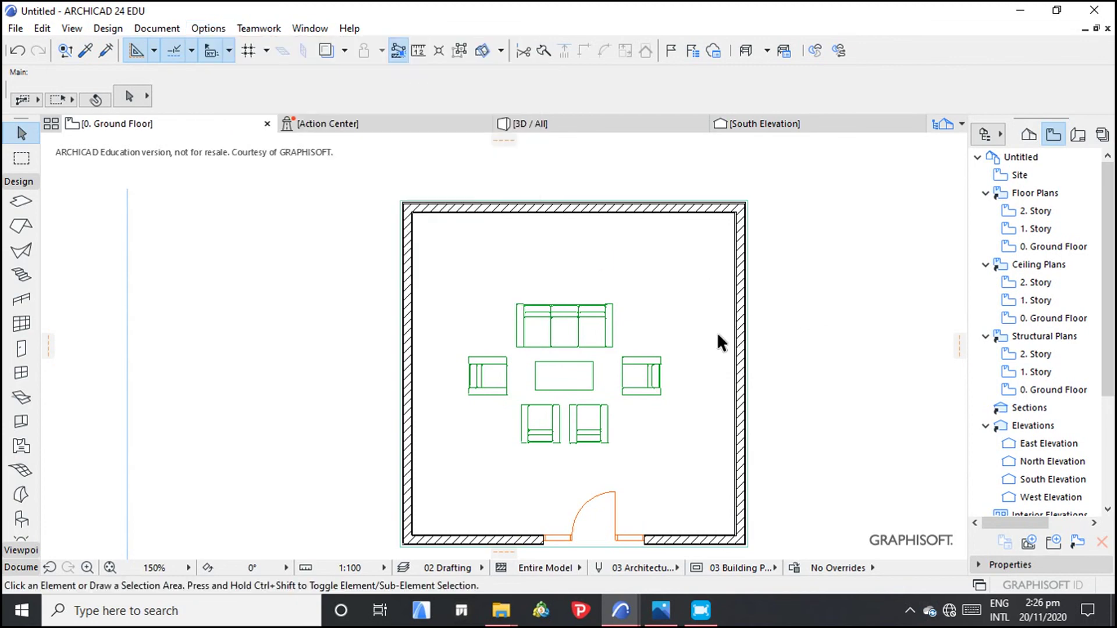